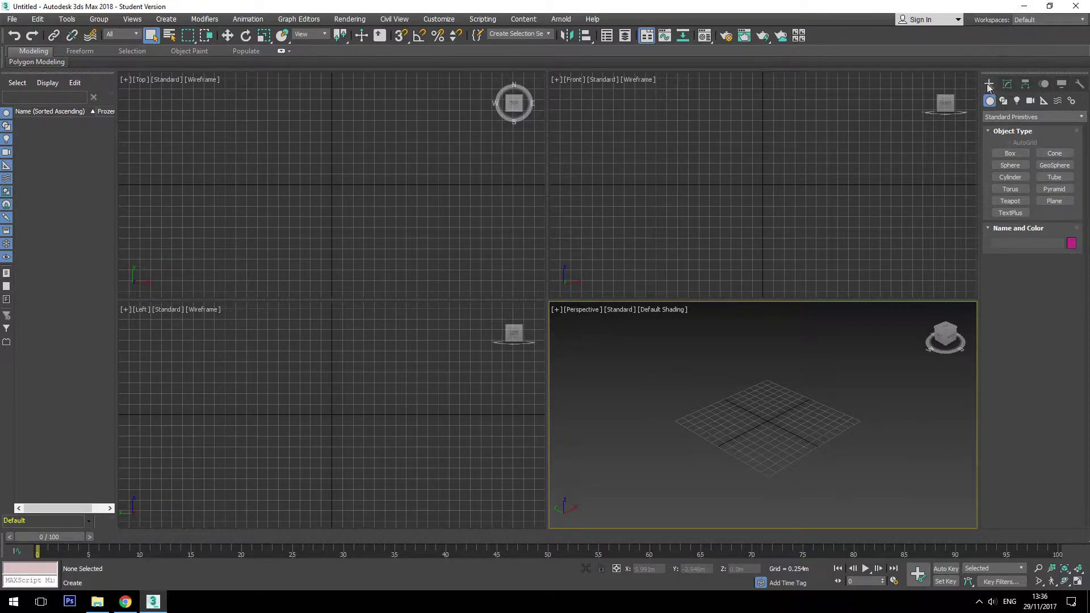
Create Box001, a flat 2.91 m by 3.3 m slab 0.215 m thick
left_click(1011, 154)
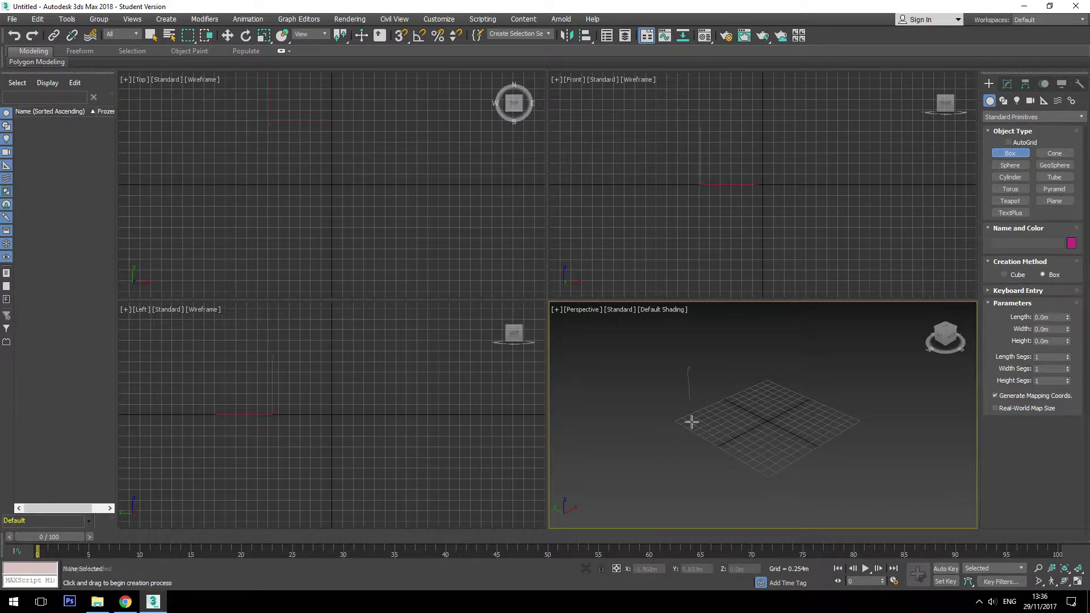
mouse_move(691, 418)
left_mouse_down()
mouse_move(712, 440)
mouse_move(853, 418)
left_mouse_up()
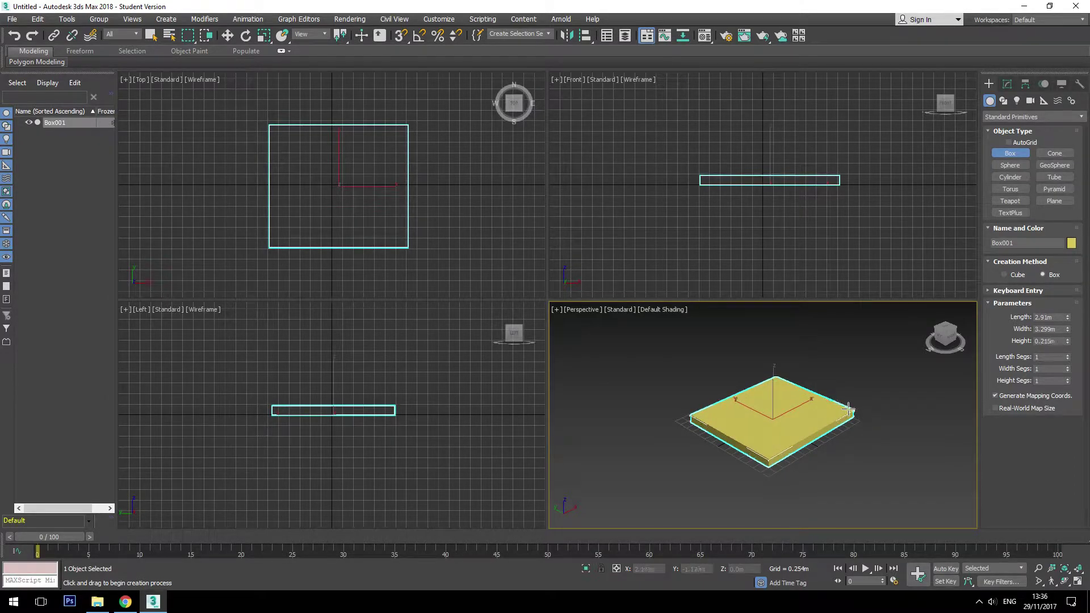
left_click(850, 410)
left_click(657, 309)
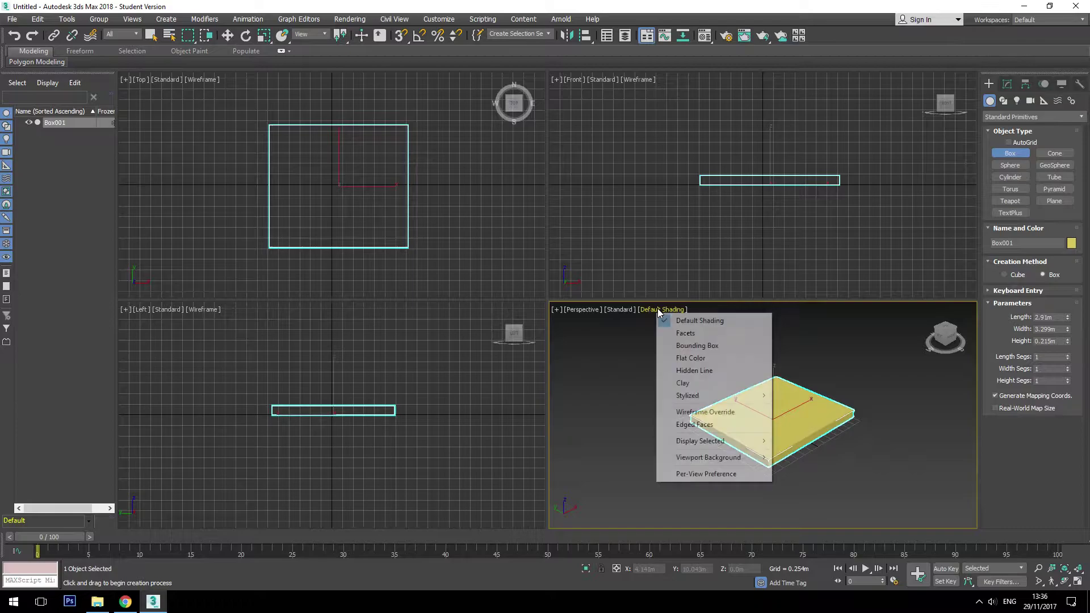
Turn on Edged Faces and give Box001 10 length, 10 width and 3 height segments
left_click(673, 425)
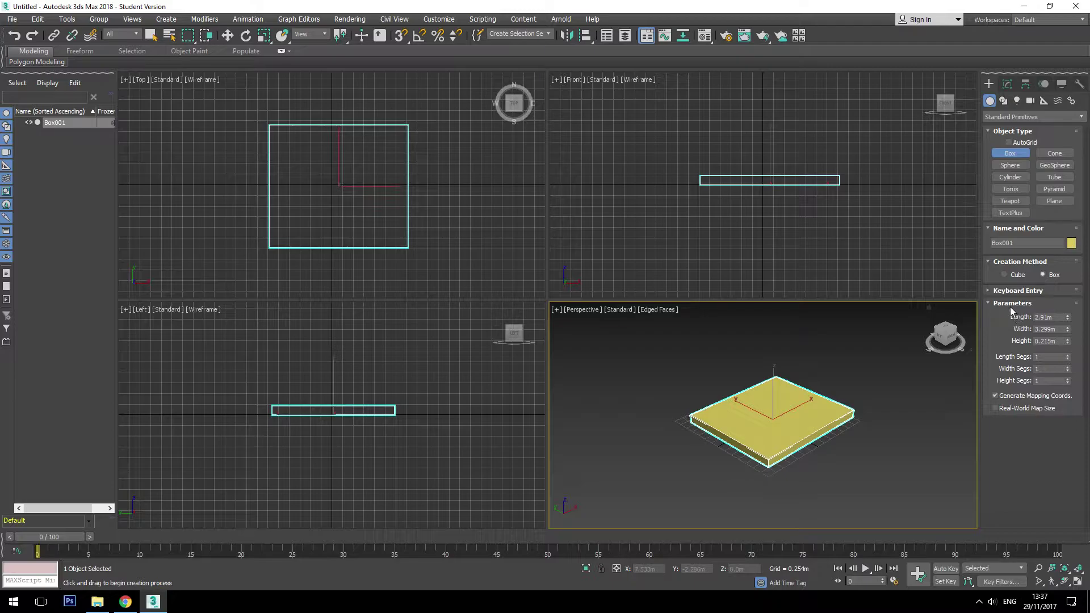
left_click(1045, 356)
type("0")
key("Return")
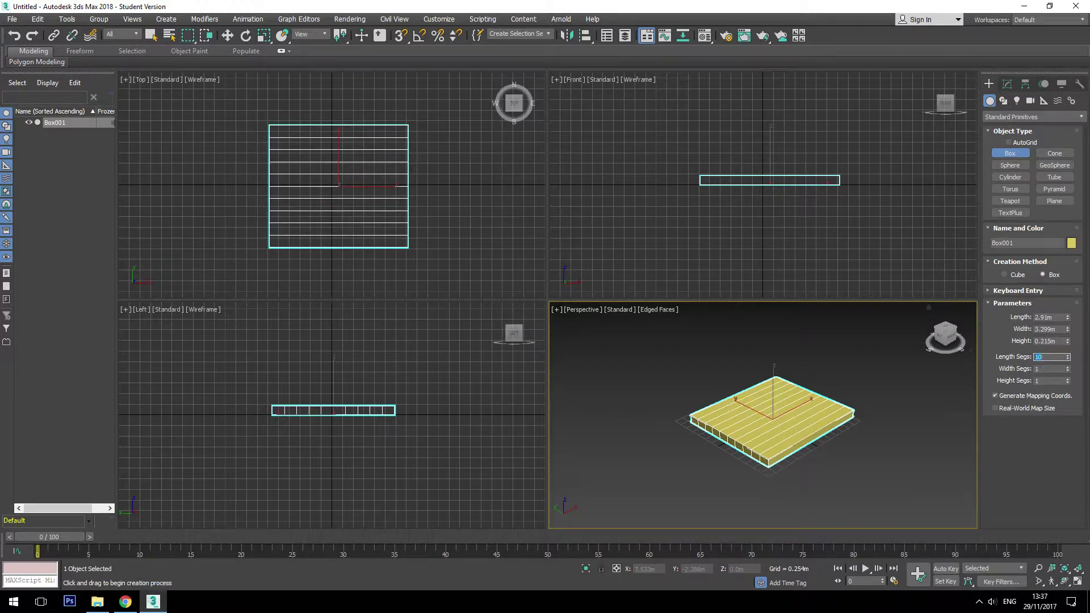
key("Tab")
type("0")
key("Return")
left_click(1043, 382)
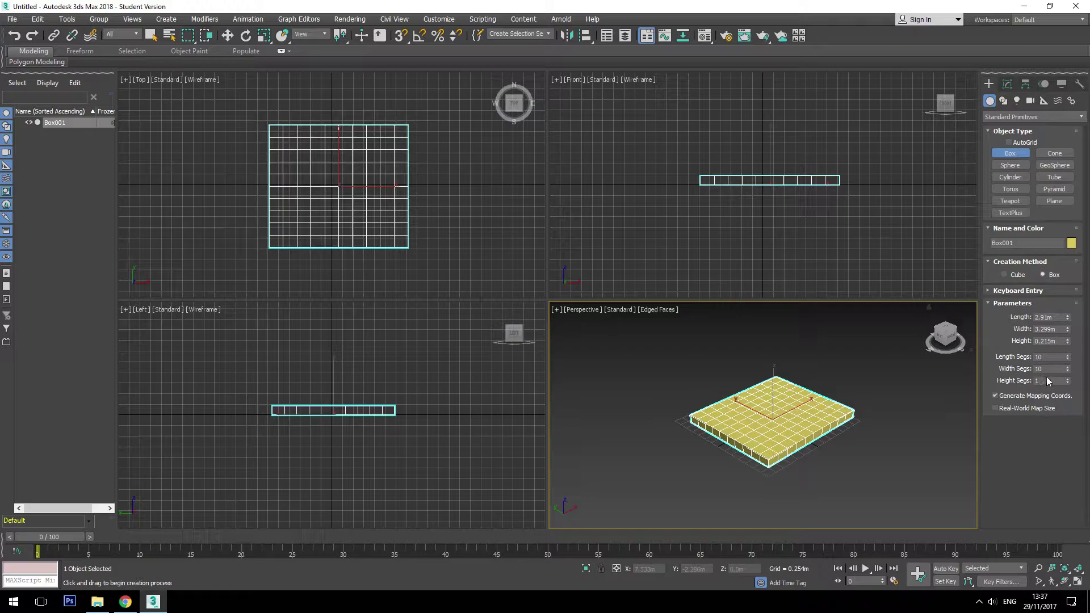
double_click(1043, 382)
type("3")
key("Return")
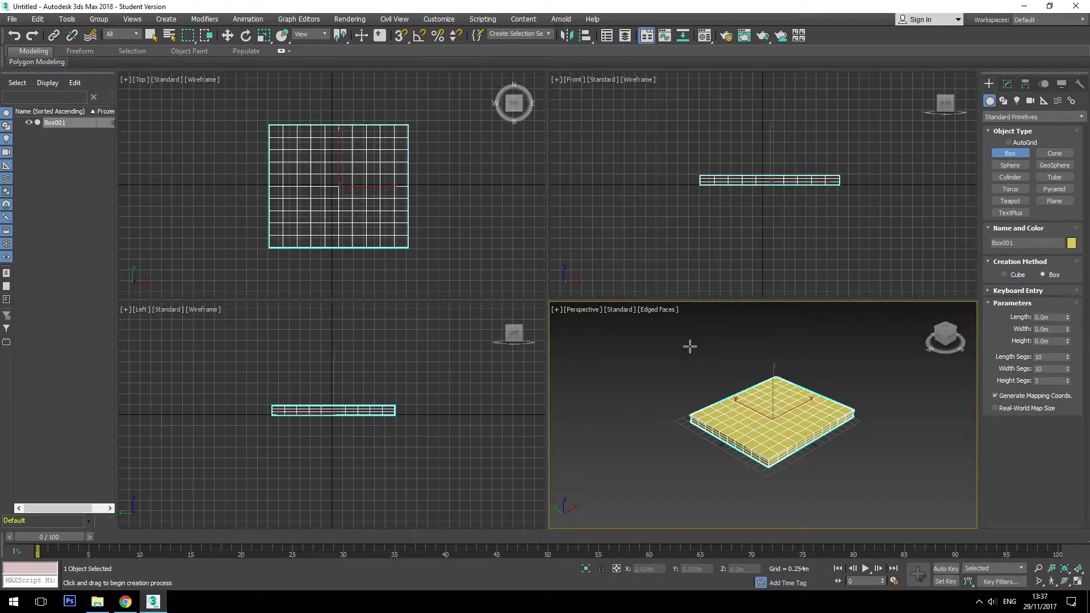
Maximize the Perspective viewport with Alt+W and orbit to a top-down view of the slab
key("alt+w")
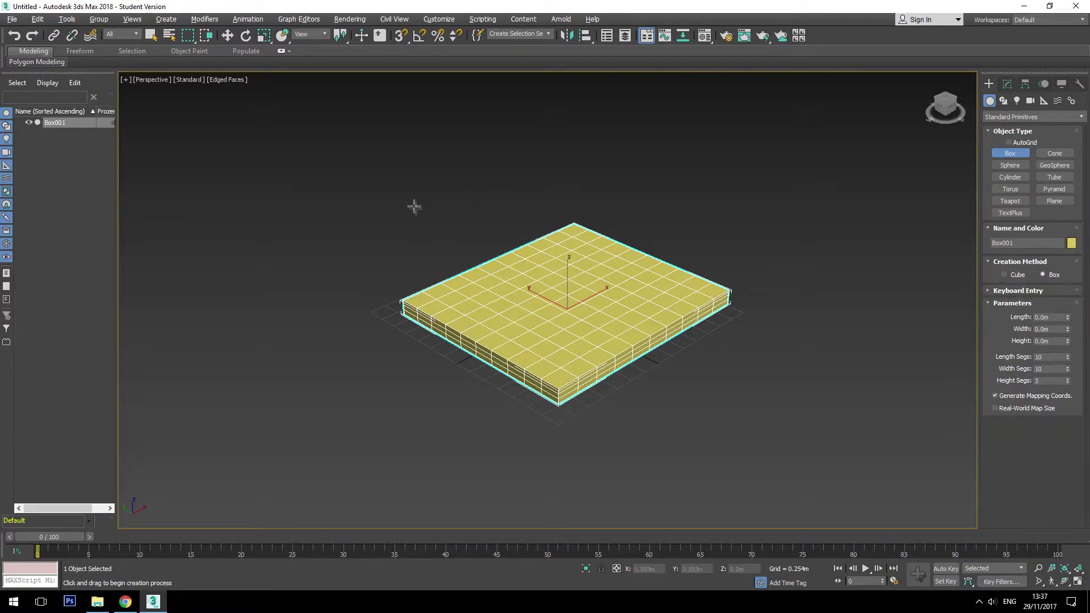
middle_click_drag(415, 208, 457, 244, "alt")
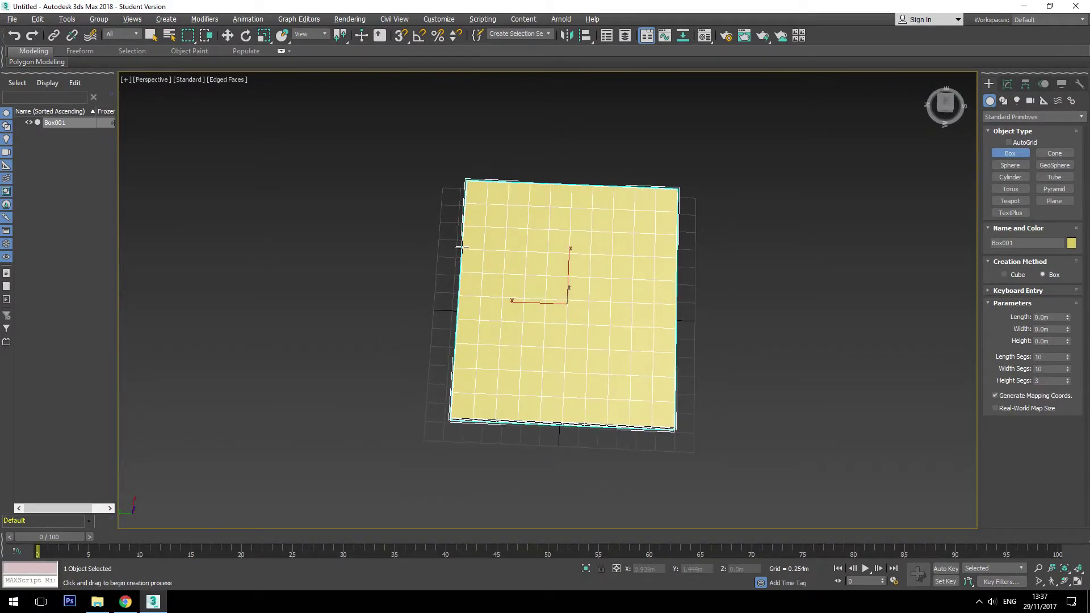
right_click(520, 254)
Convert Box001 to an Editable Poly and enter Polygon sub-object level
right_click(520, 253)
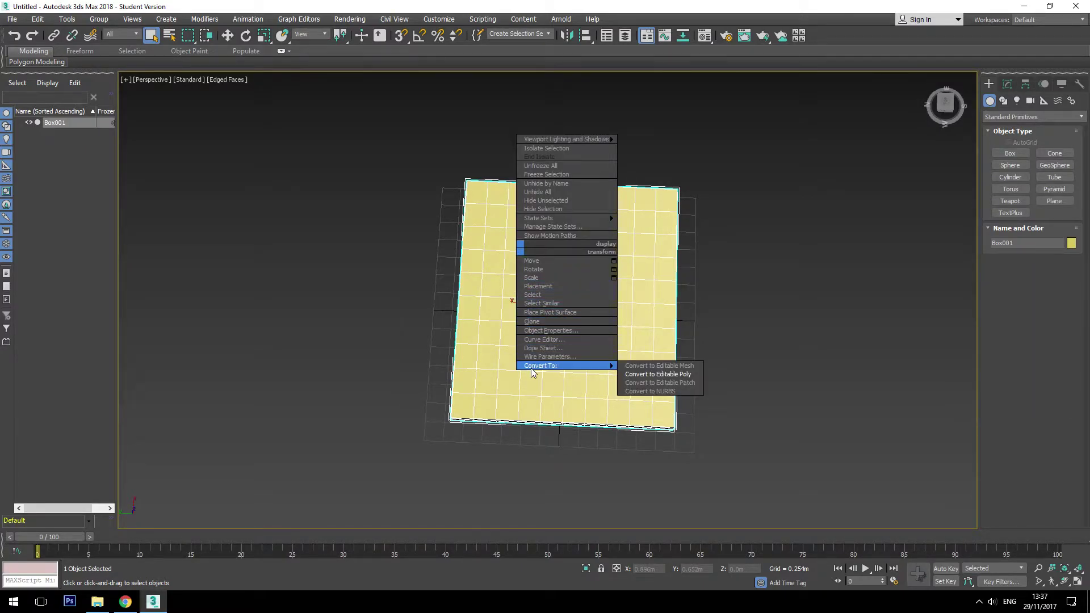
mouse_move(546, 366)
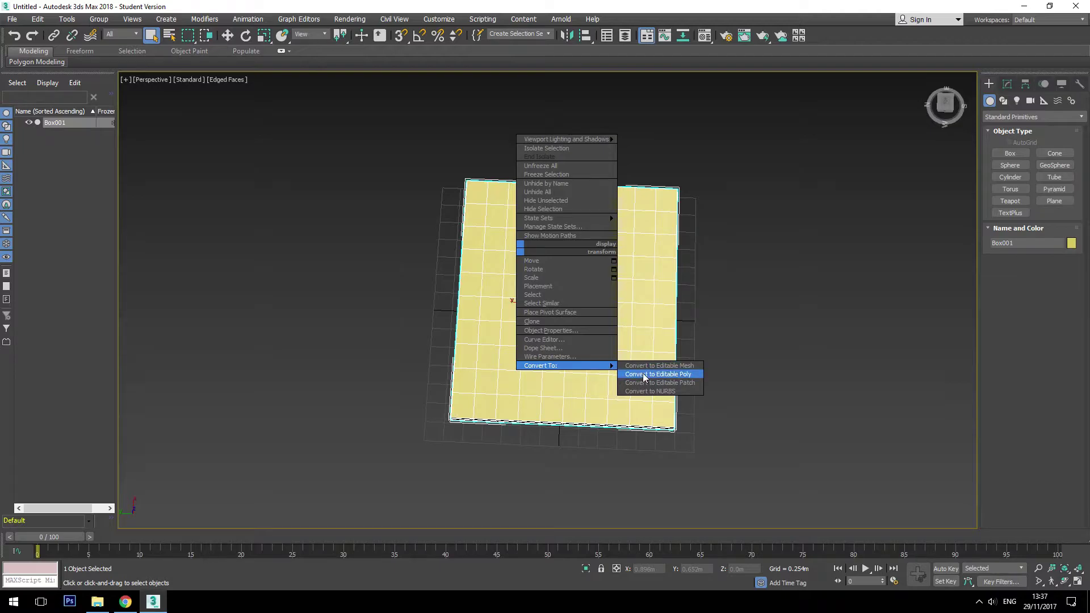
left_click(677, 376)
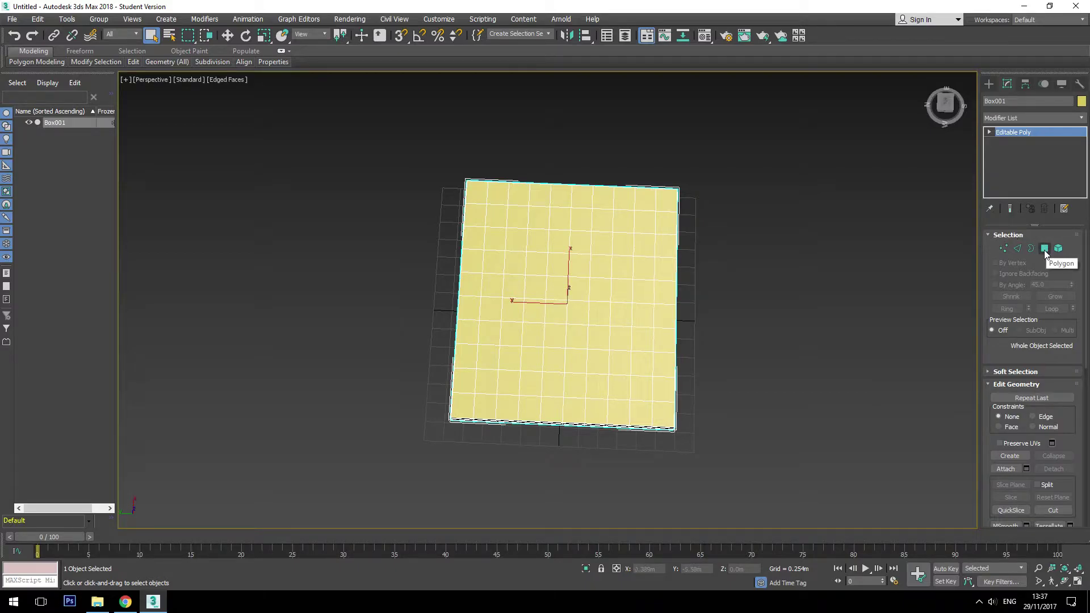
left_click(1044, 249)
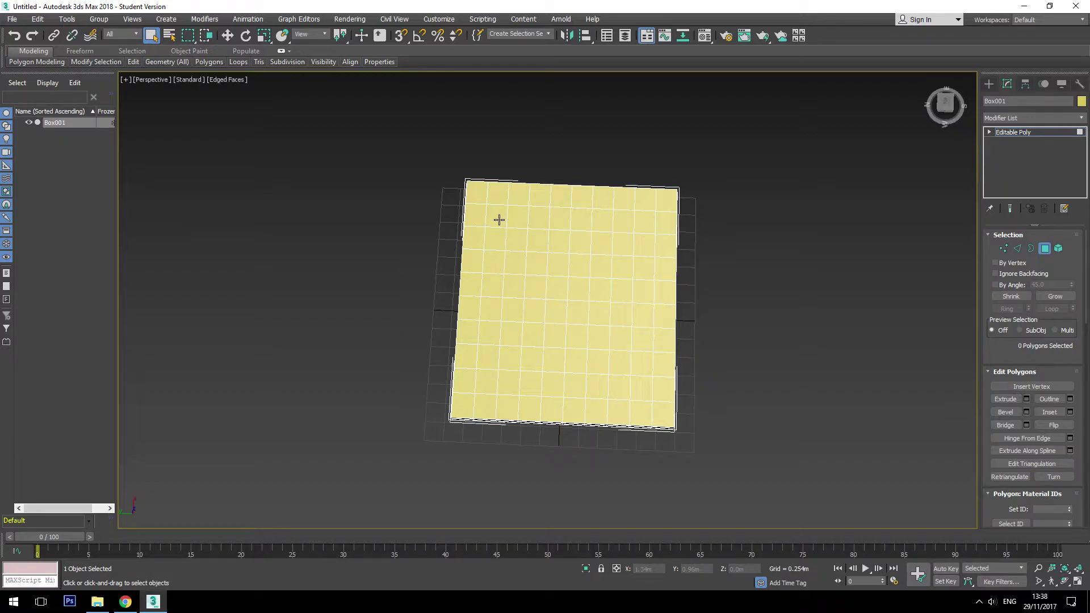
Select a 2×2 polygon block near each of the slab's four corners, 16 polygons total
left_click(499, 221)
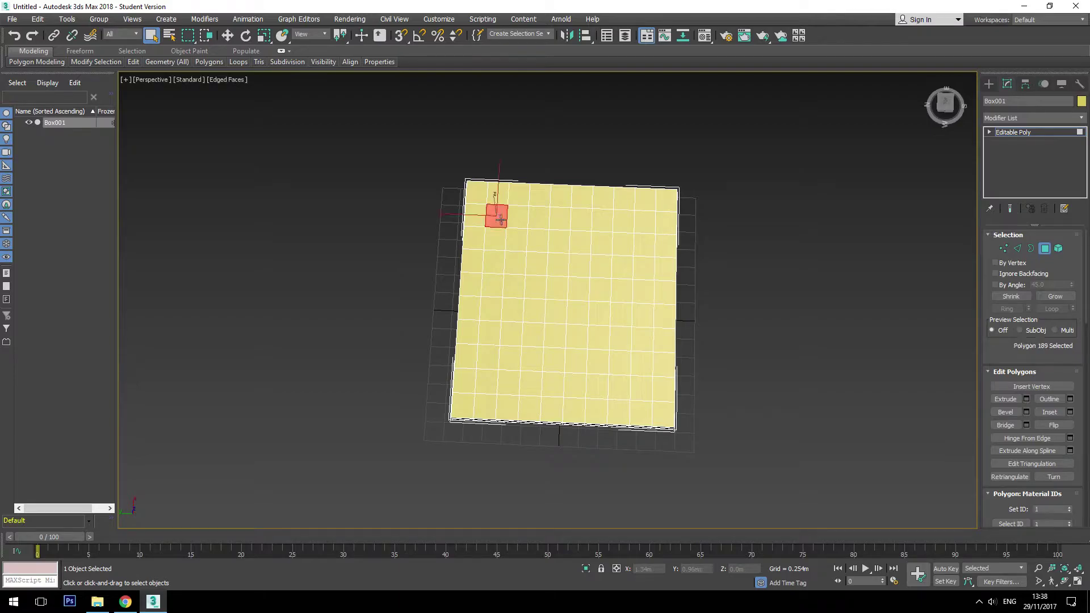
left_click(496, 240, "ctrl")
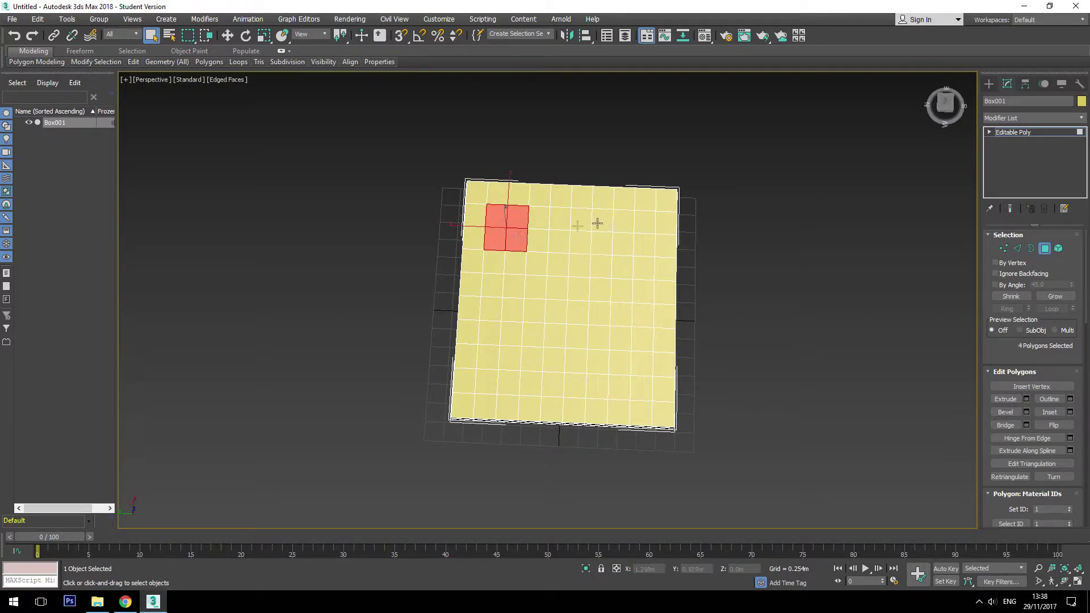
left_click(623, 222, "ctrl")
left_click(622, 245, "ctrl")
left_click(645, 246, "ctrl")
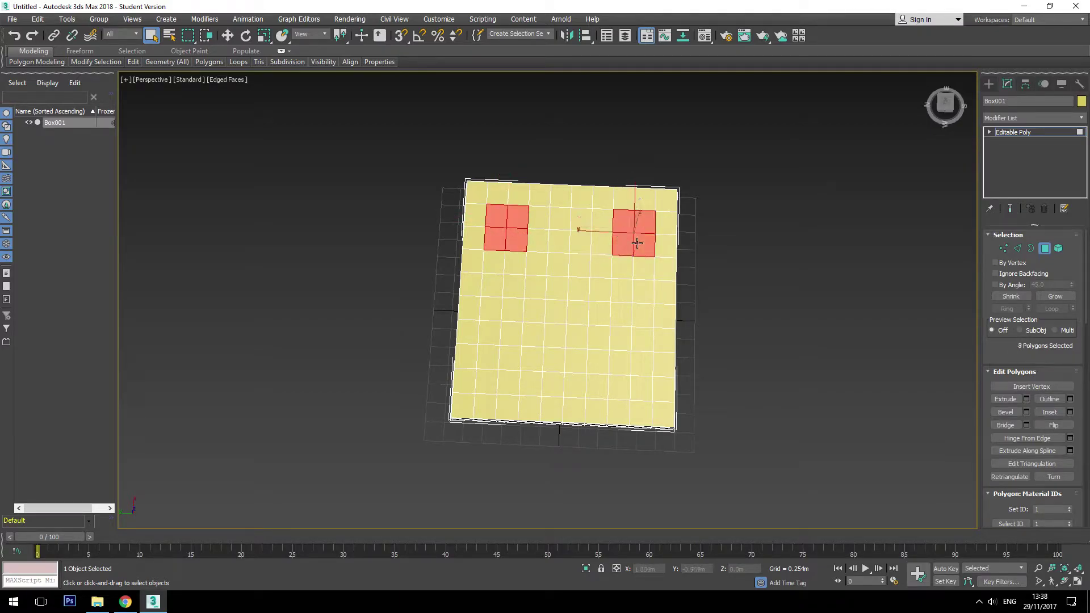
left_click(489, 359, "ctrl")
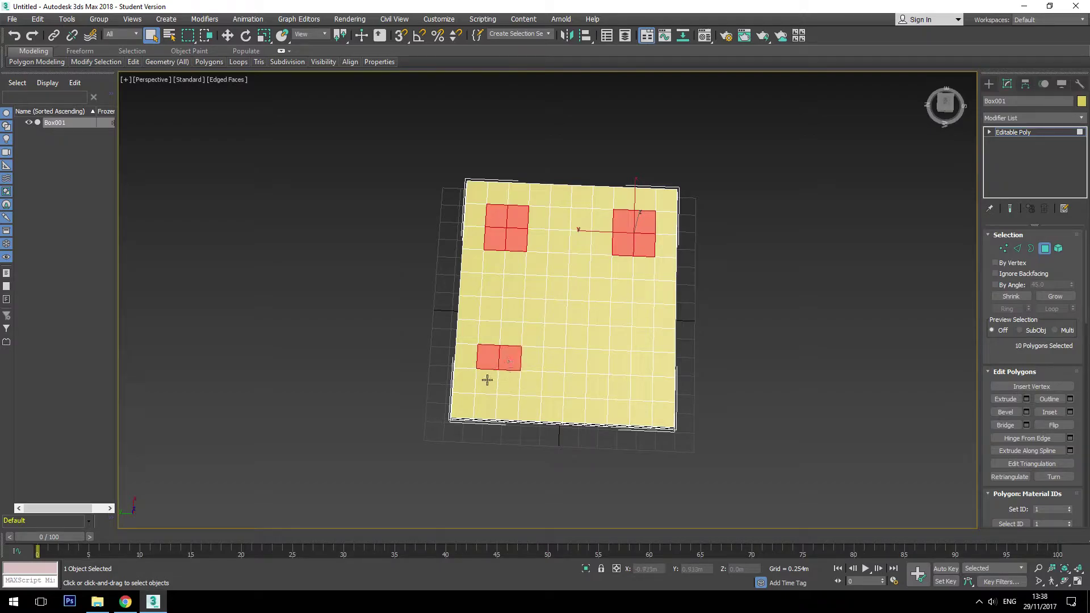
left_click(487, 382, "ctrl")
left_click(510, 383, "ctrl")
left_click(620, 361, "ctrl")
left_click(619, 384, "ctrl")
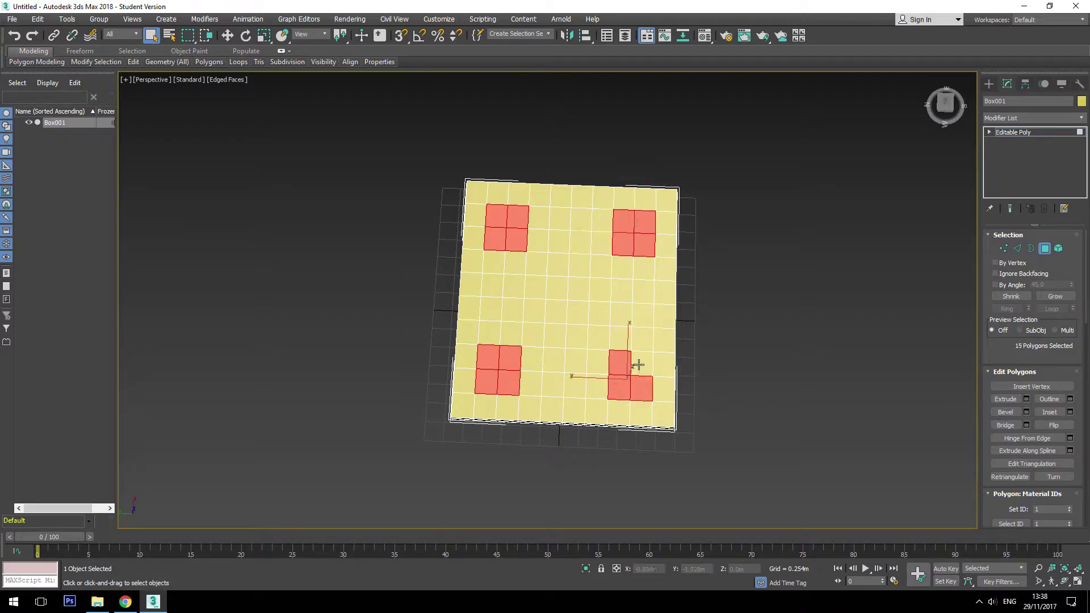
left_click(639, 367, "ctrl")
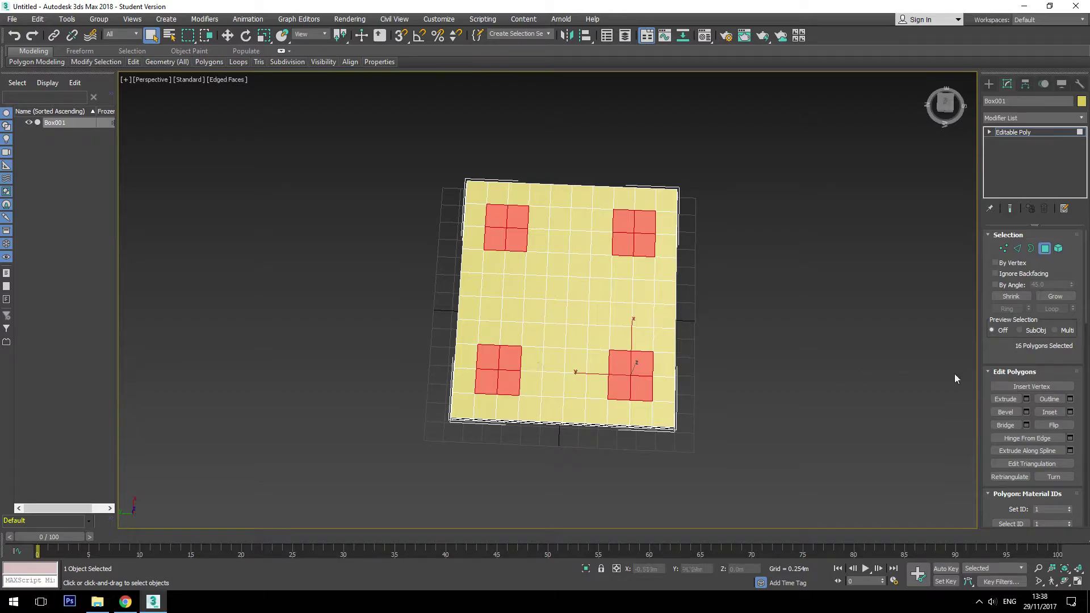
Bevel the corner blocks to 1.219 m high with about -0.203 m outline taper
left_click(1027, 412)
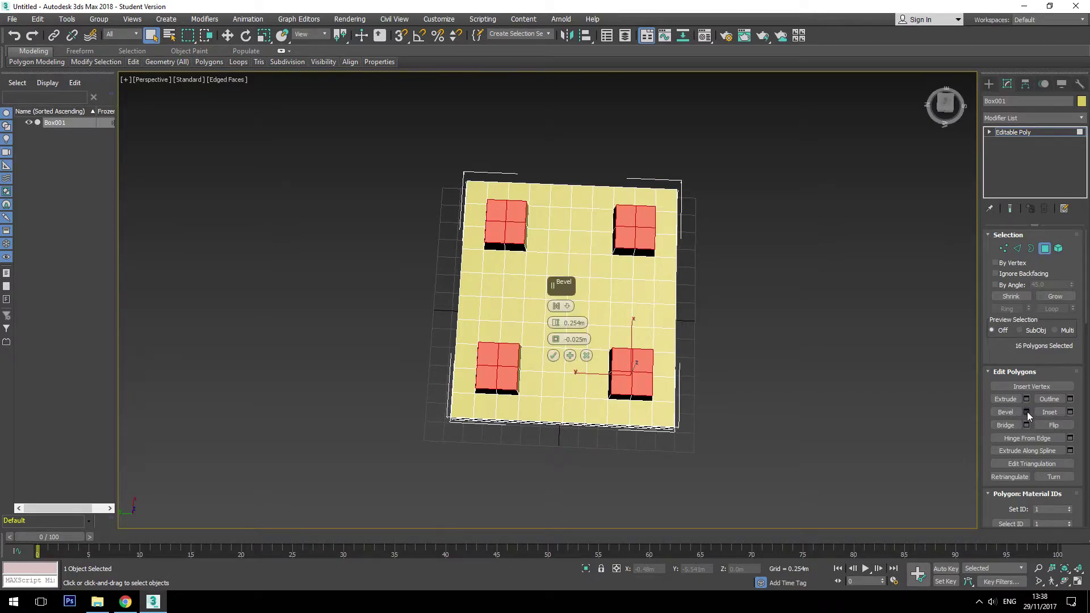
middle_click_drag(680, 419, 690, 349, "alt")
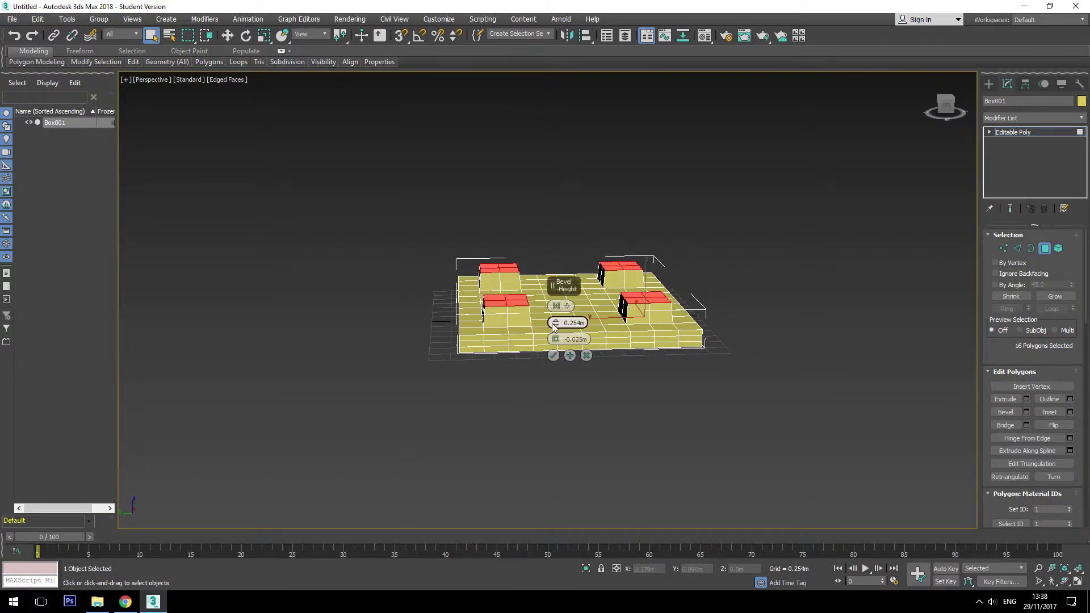
left_click_drag(568, 323, 558, 215)
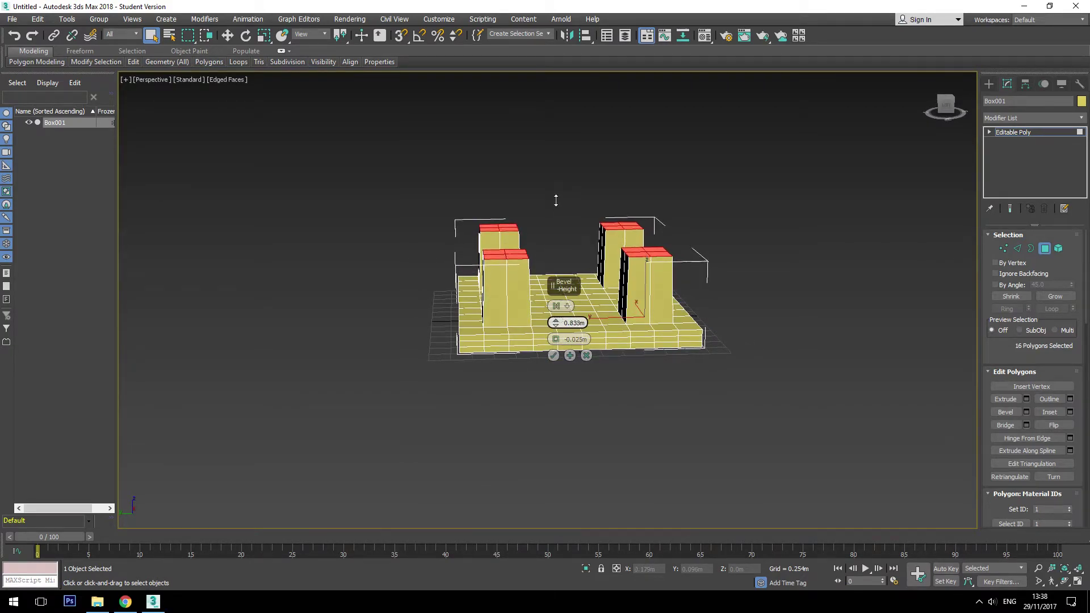
left_click_drag(558, 216, 558, 122)
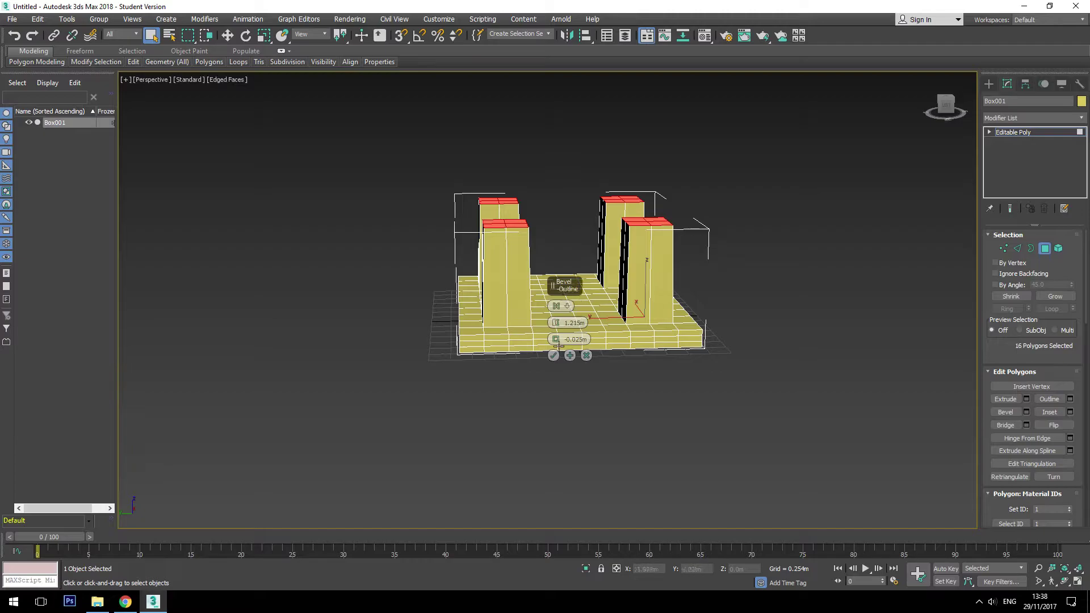
mouse_move(569, 339)
left_click_drag(560, 341, 539, 375)
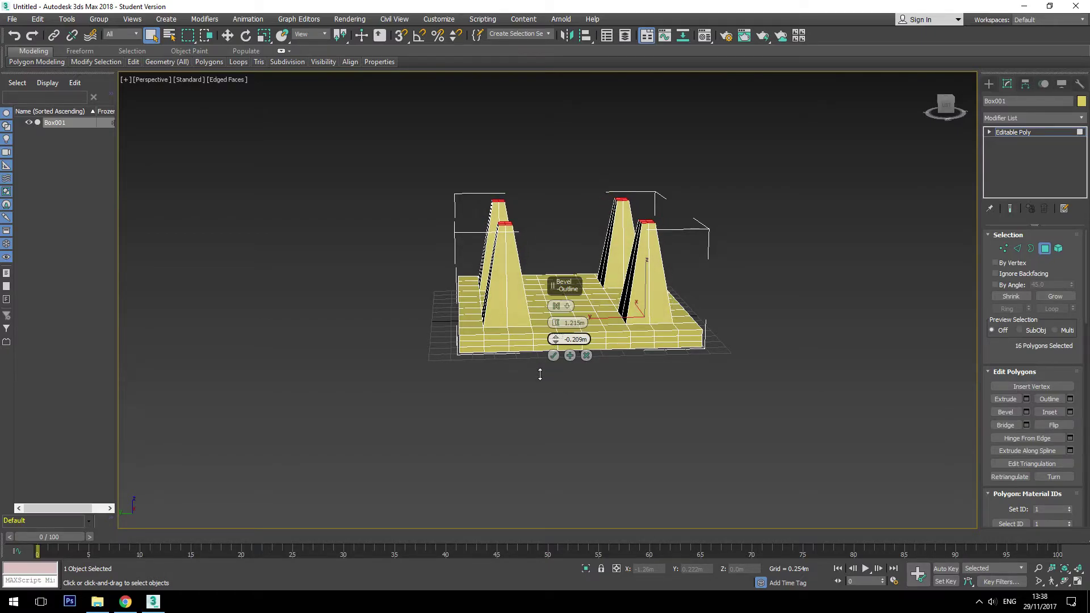
left_click_drag(539, 374, 539, 373)
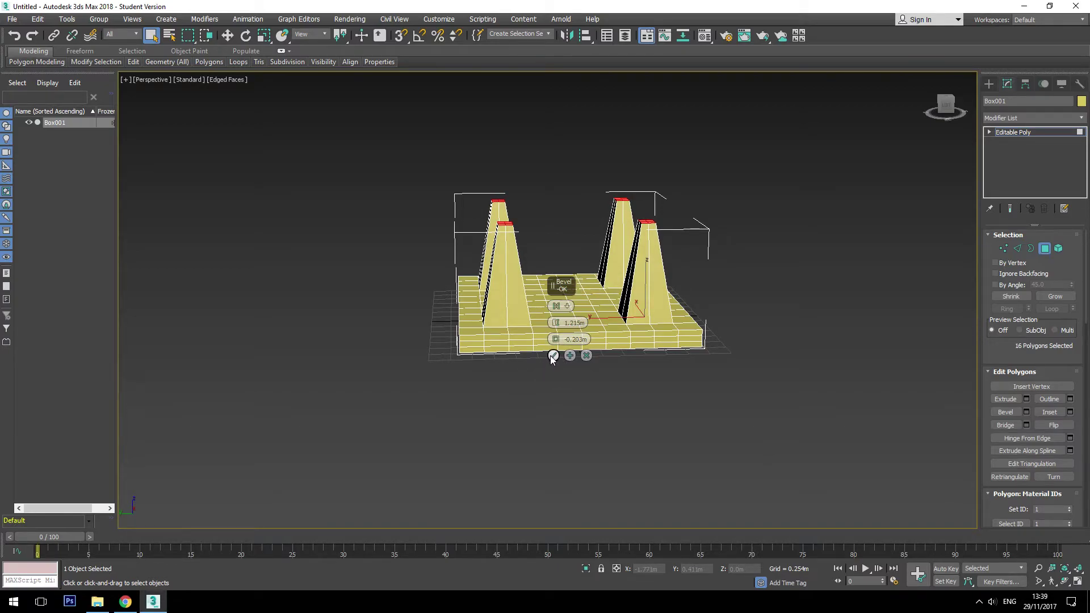
left_click(552, 358)
left_click(989, 83)
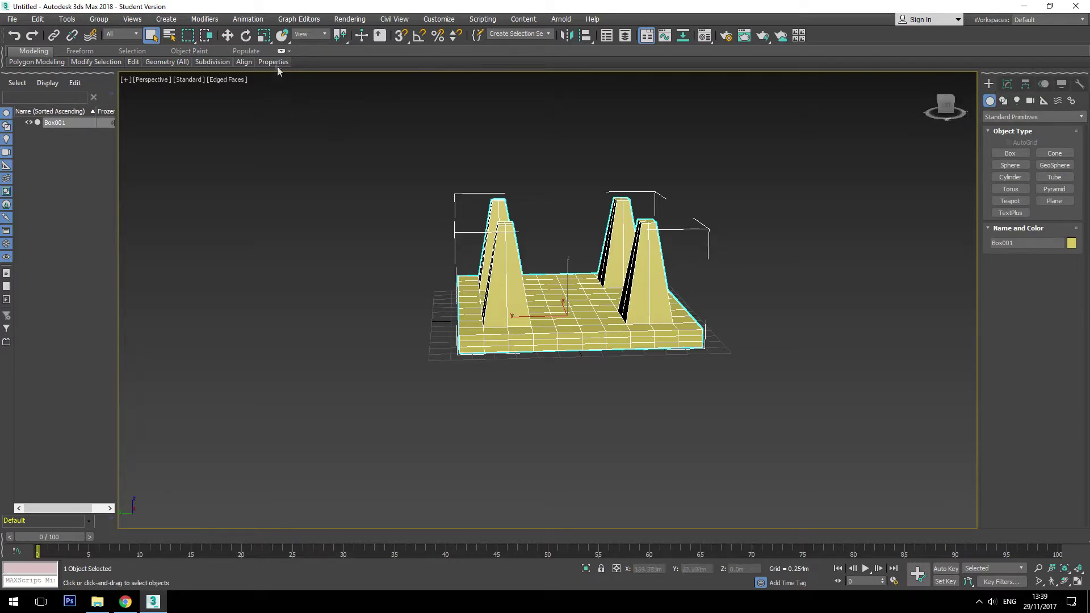
Rotate the model 180° about Y so the tapered legs point downward
left_click(245, 35)
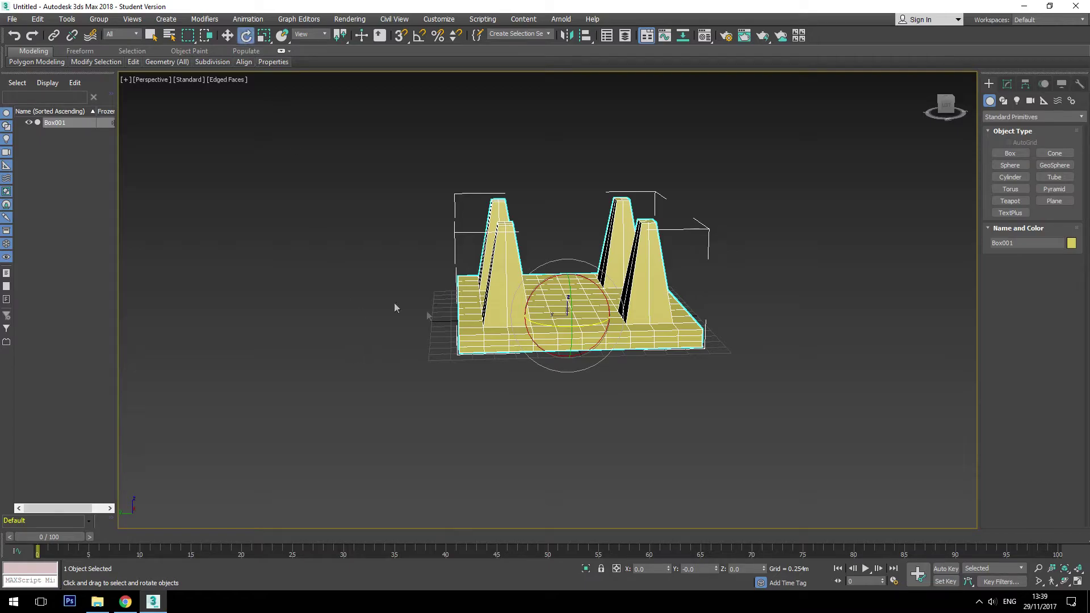
left_click(699, 571)
type("-180")
key("Return")
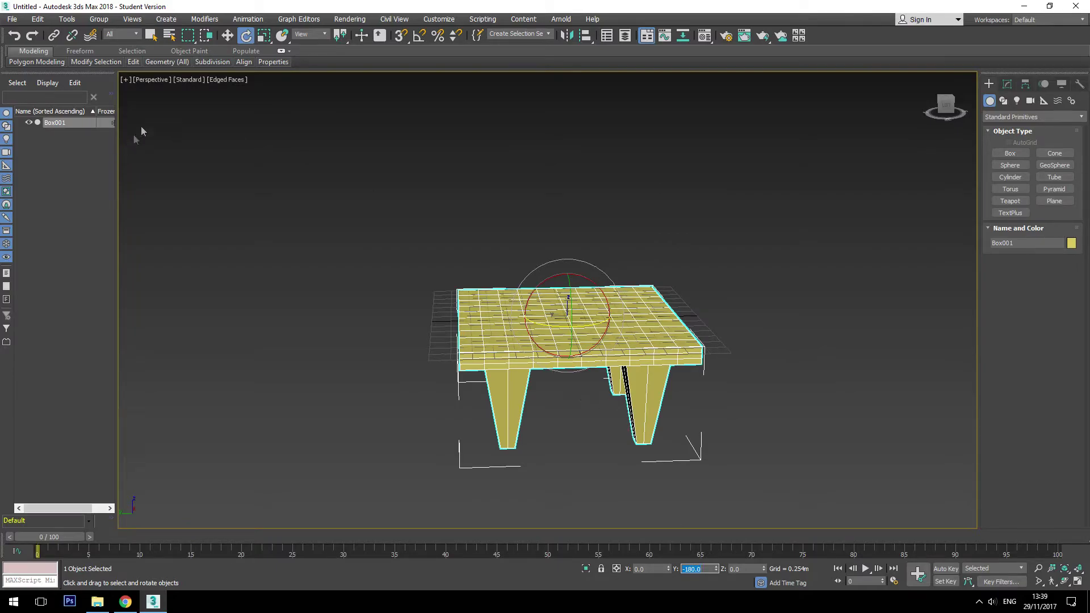
Move the table upward along Z, then orbit and zoom out to view it from above
left_click(229, 37)
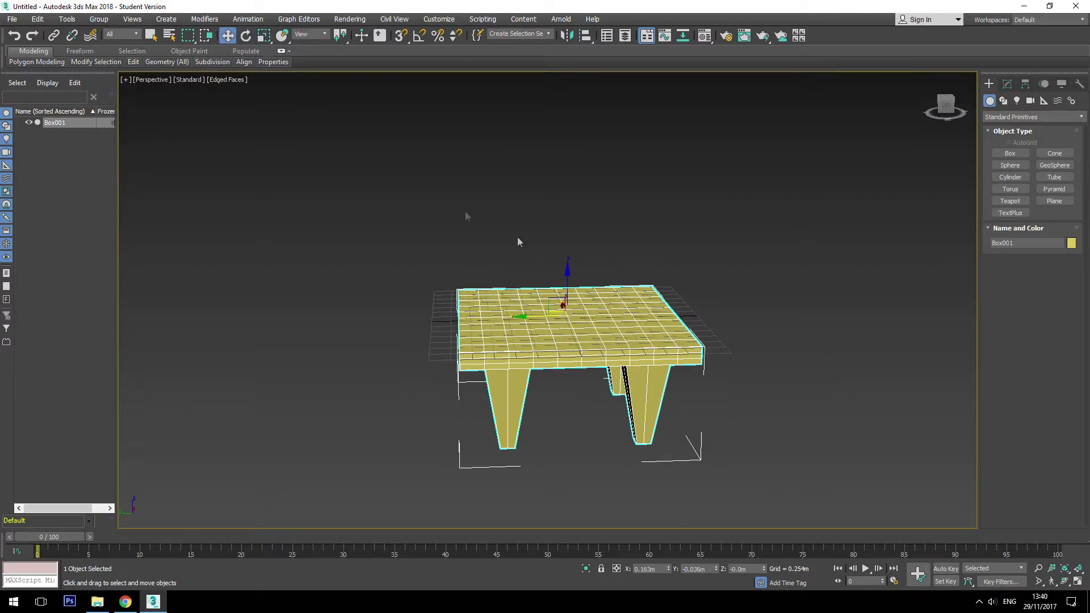
left_click(569, 312)
left_click_drag(569, 312, 548, 161)
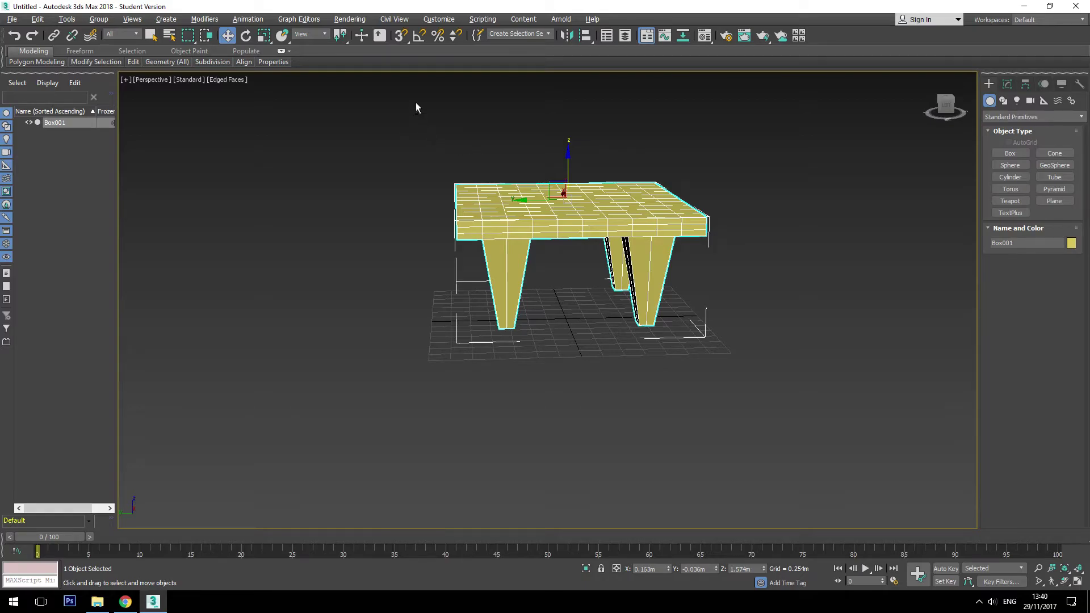
middle_click_drag(415, 108, 458, 165, "alt")
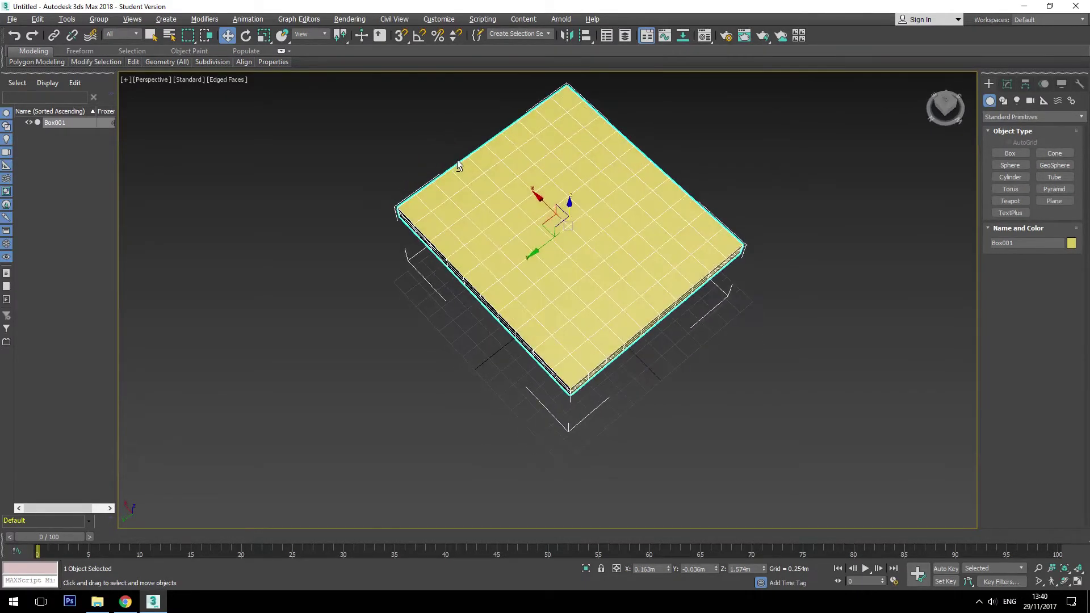
scroll(458, 165, "down", 3)
scroll(421, 132, "down", 2)
middle_click_drag(420, 132, 446, 217)
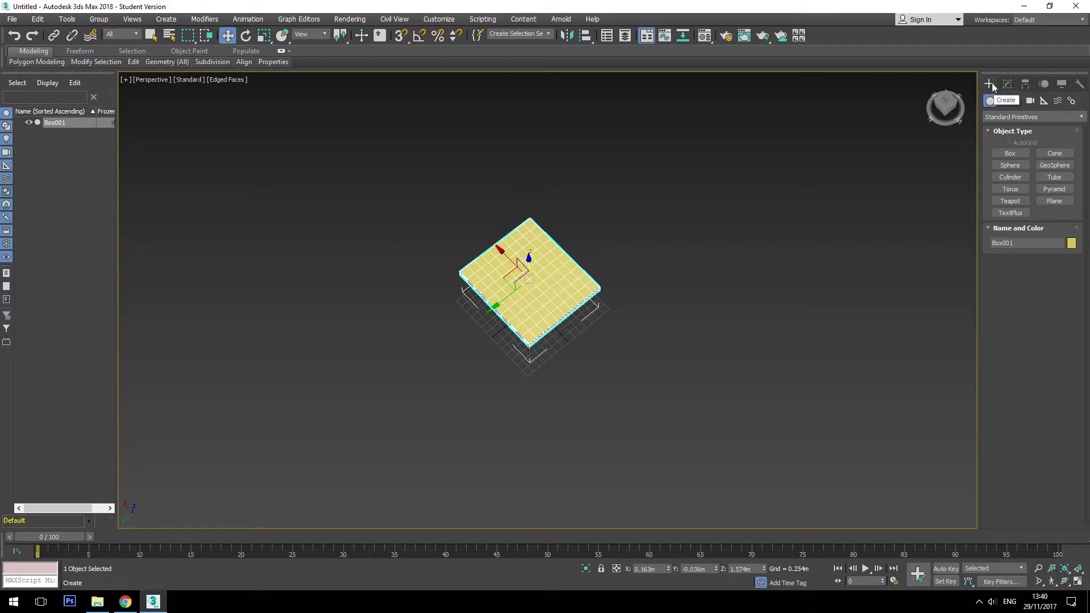
Draw a large floor plane, Plane001, around the table
left_click(1055, 201)
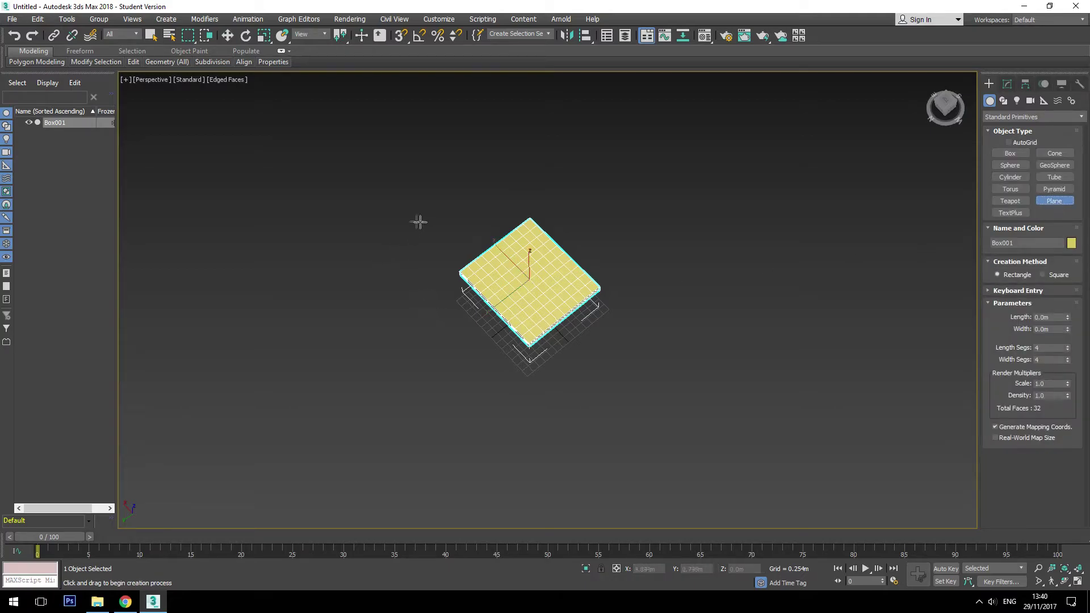
left_click_drag(378, 239, 671, 288)
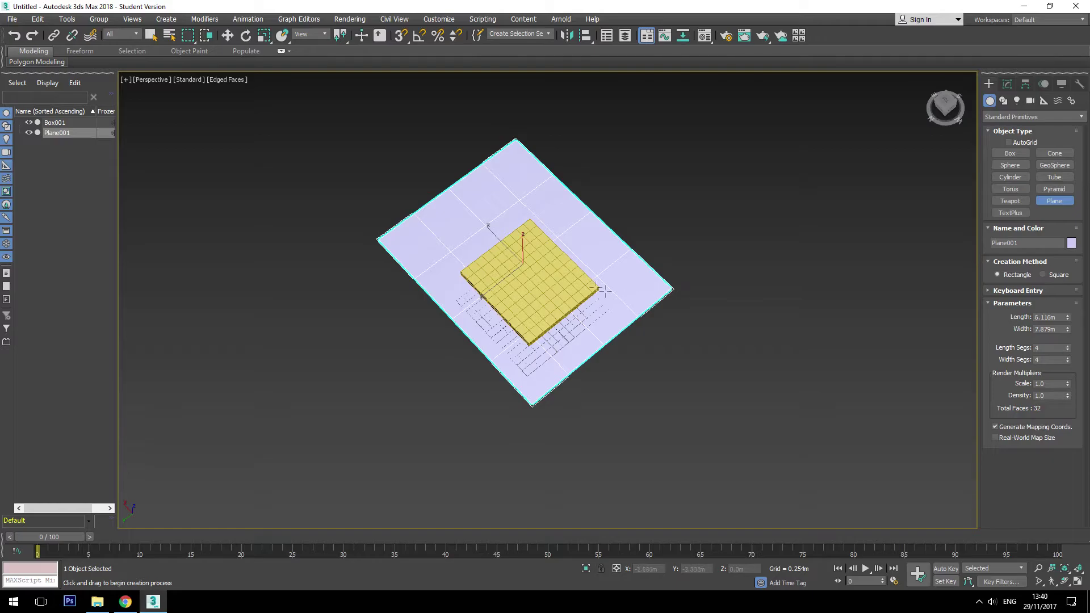
left_click(228, 36)
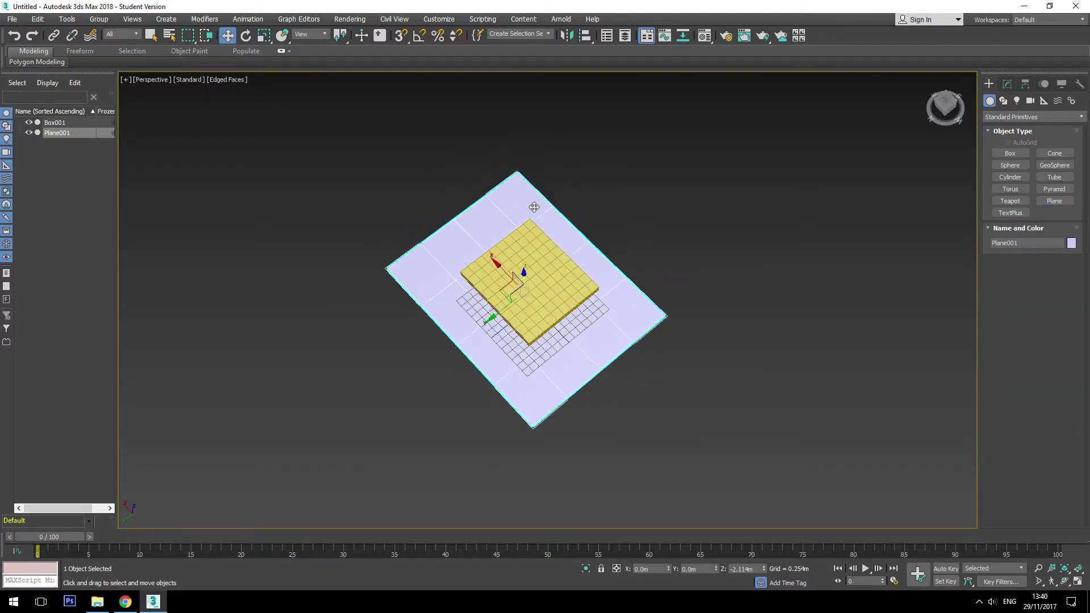
Move Plane001 up beneath the table legs and shift it sideways along X
key("alt+w")
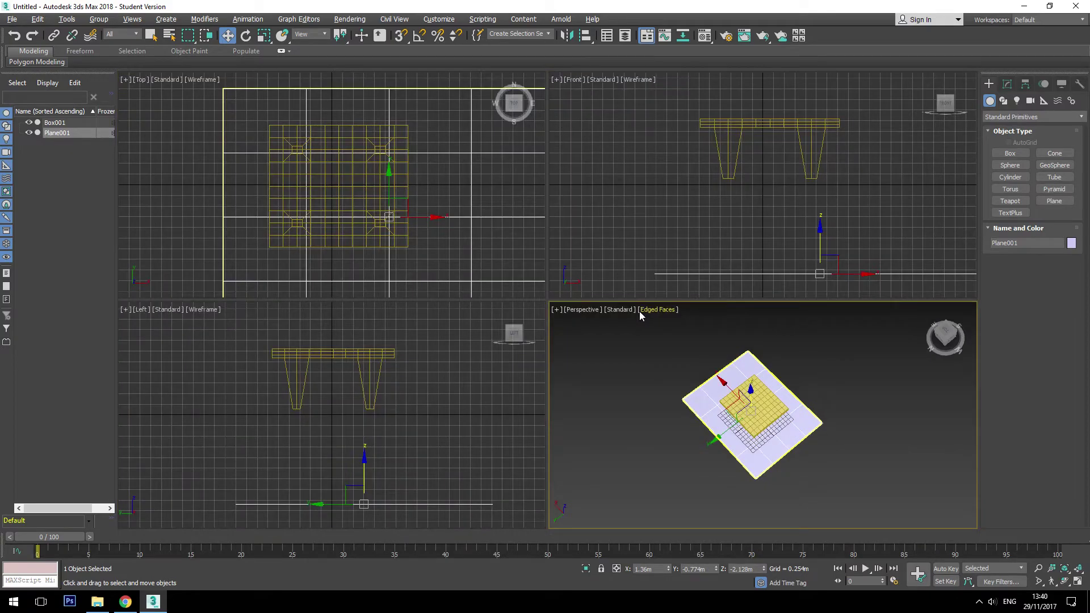
key("alt+w")
mouse_move(641, 312)
middle_mouse_down("alt")
mouse_move(668, 339)
mouse_move(645, 348)
middle_mouse_up("alt")
left_click_drag(528, 301, 524, 222)
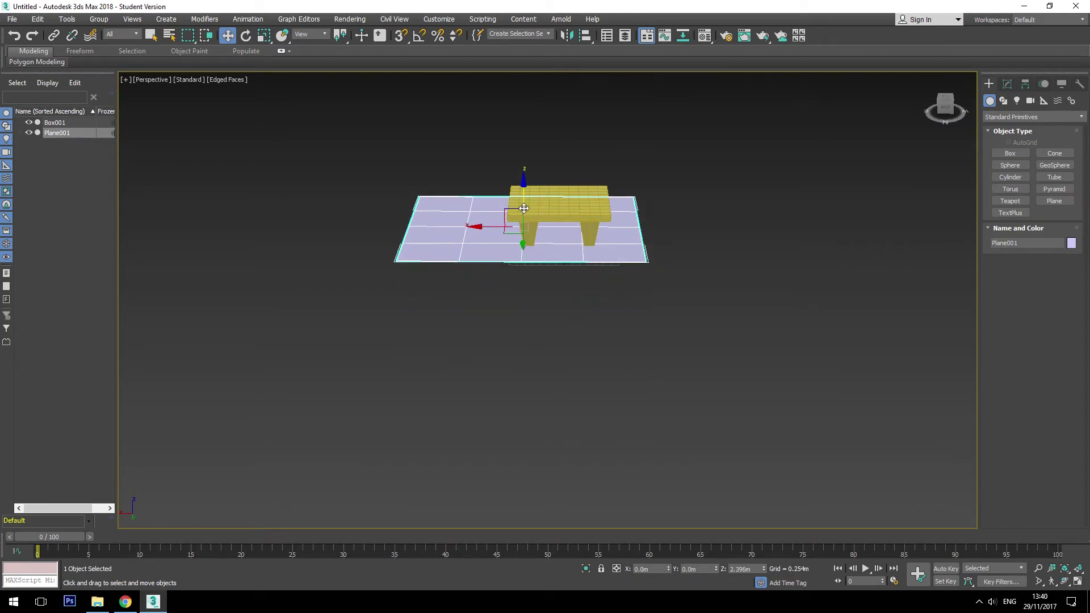
left_click_drag(483, 234, 510, 235)
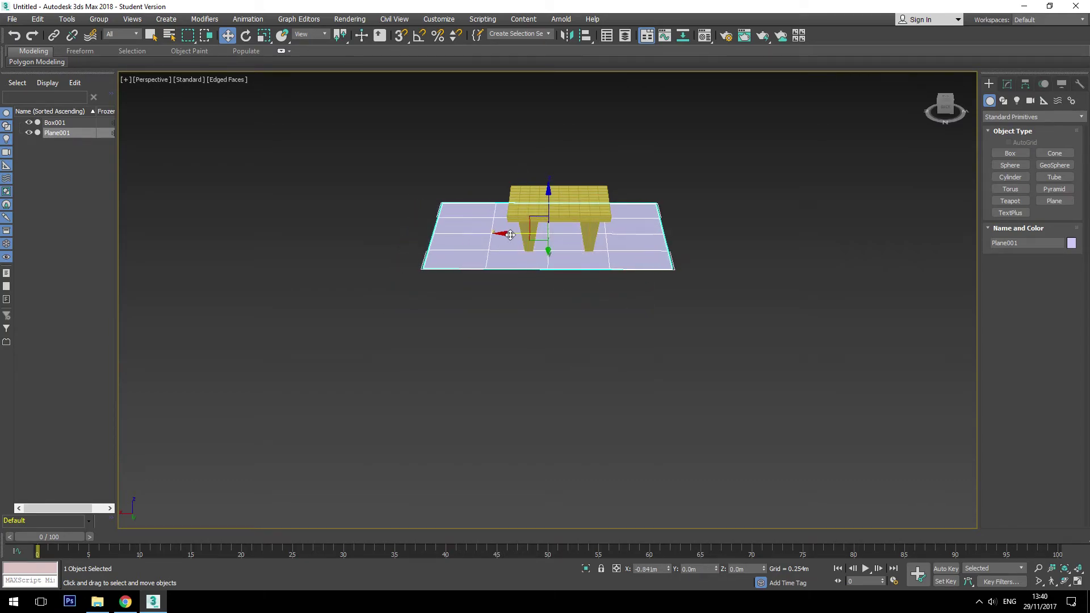
middle_click_drag(510, 234, 524, 234, "alt")
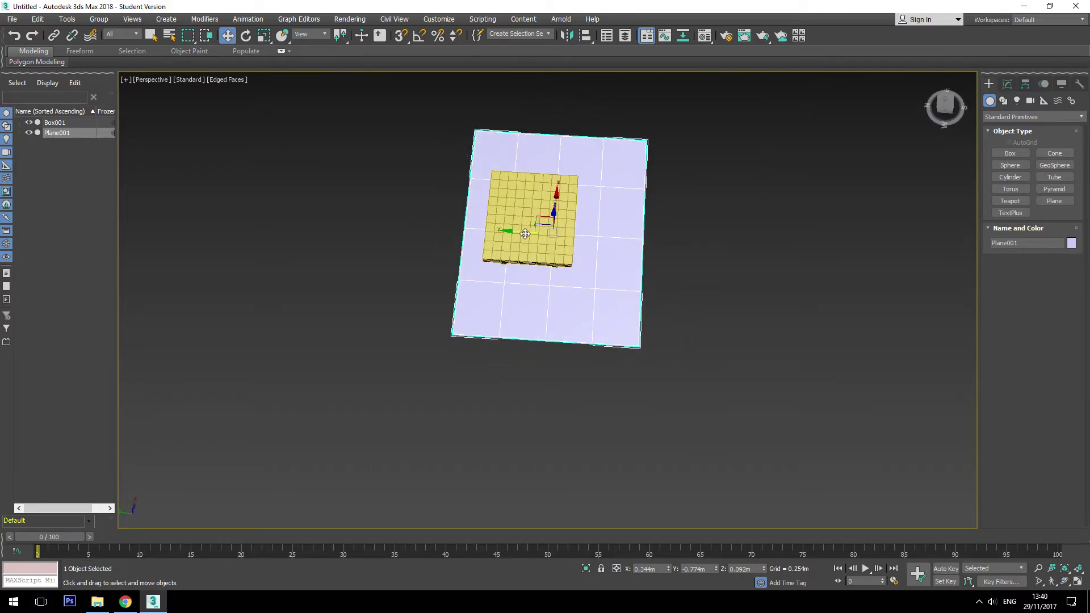
mouse_move(524, 234)
middle_mouse_down("alt")
mouse_move(561, 211)
mouse_move(560, 255)
mouse_move(493, 223)
middle_mouse_up("alt")
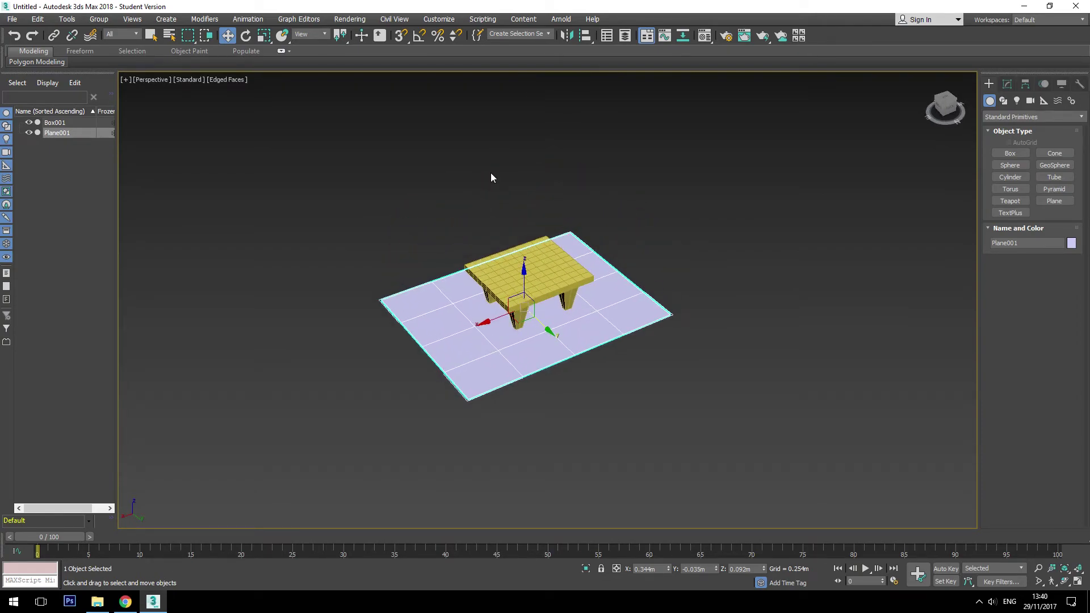
left_click(705, 35)
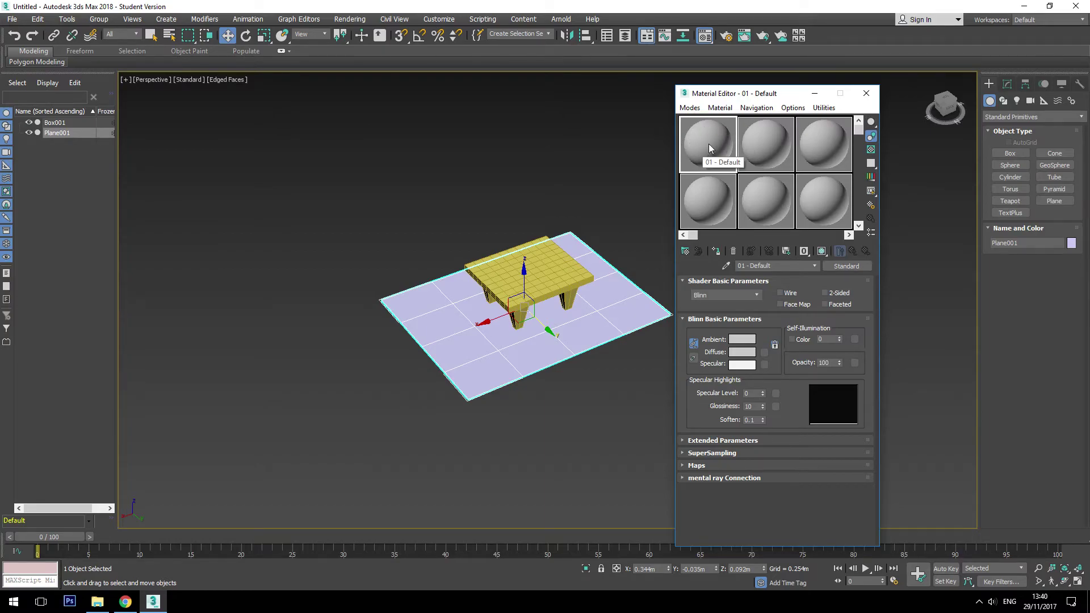
Apply a material with the 'table texture' bitmap as diffuse to the table, shown in the viewport
left_click(763, 351)
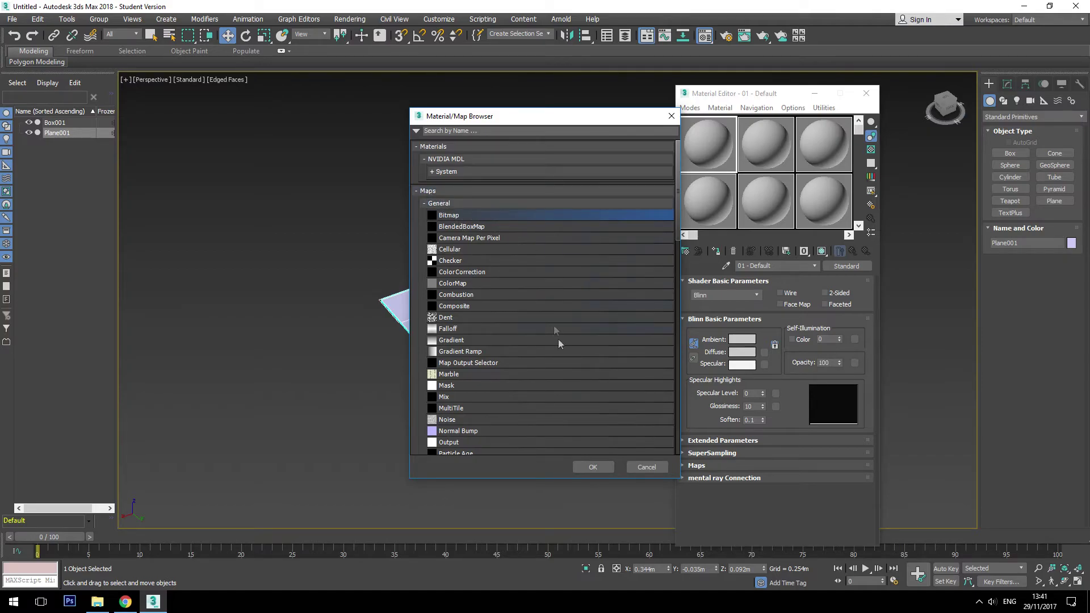
left_click(605, 470)
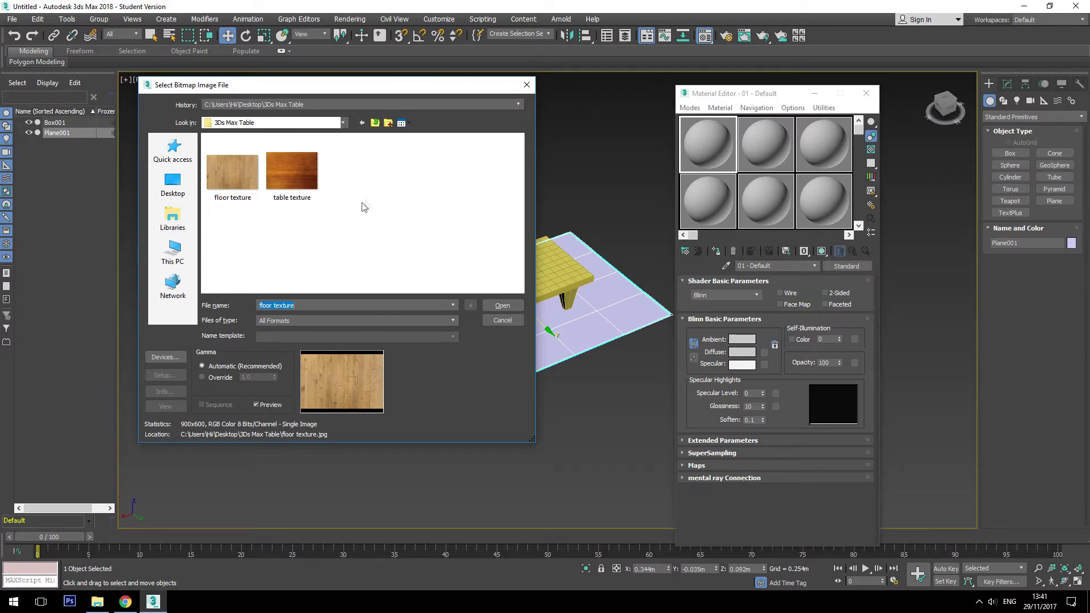
left_click(299, 176)
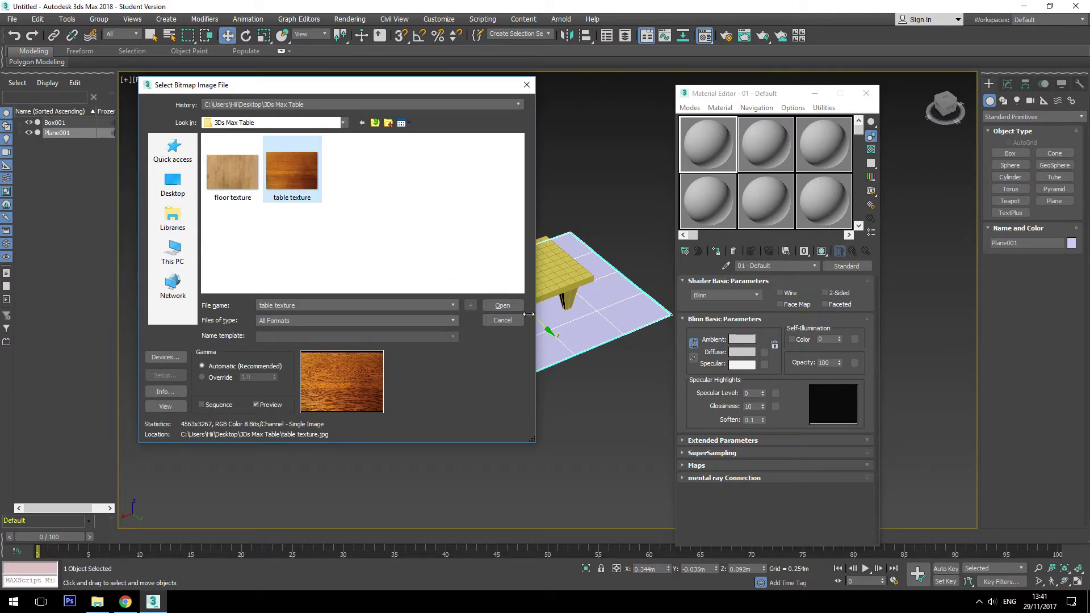
left_click(505, 307)
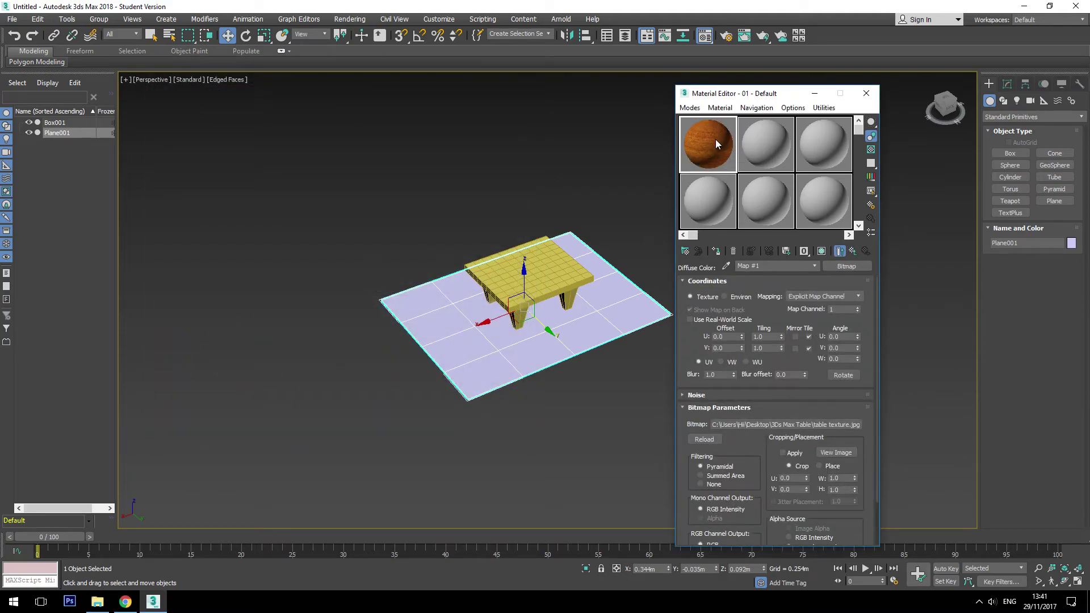
left_click_drag(709, 144, 544, 271)
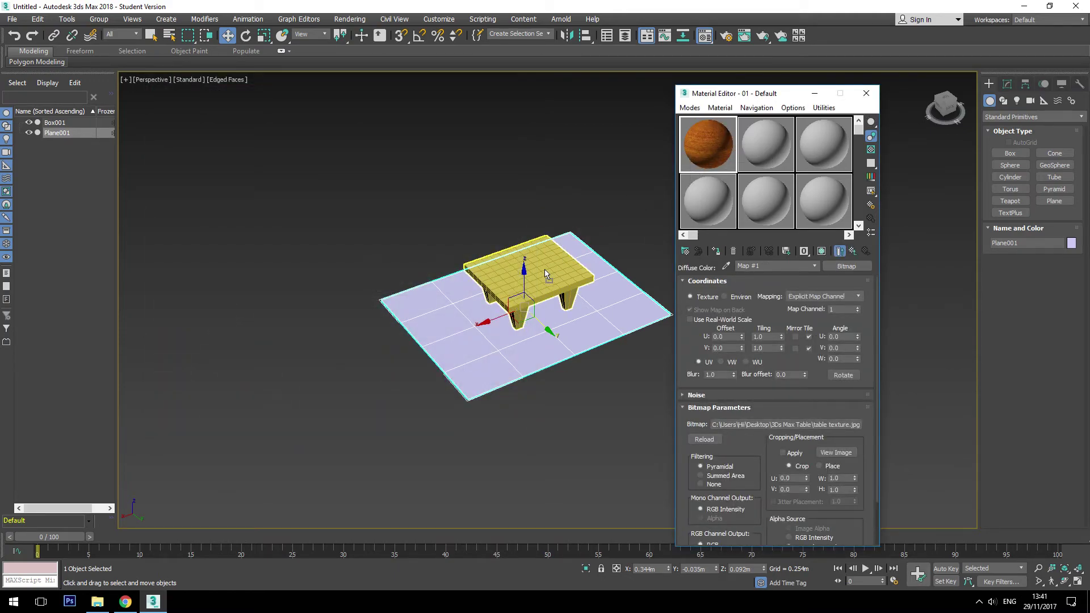
left_click(822, 252)
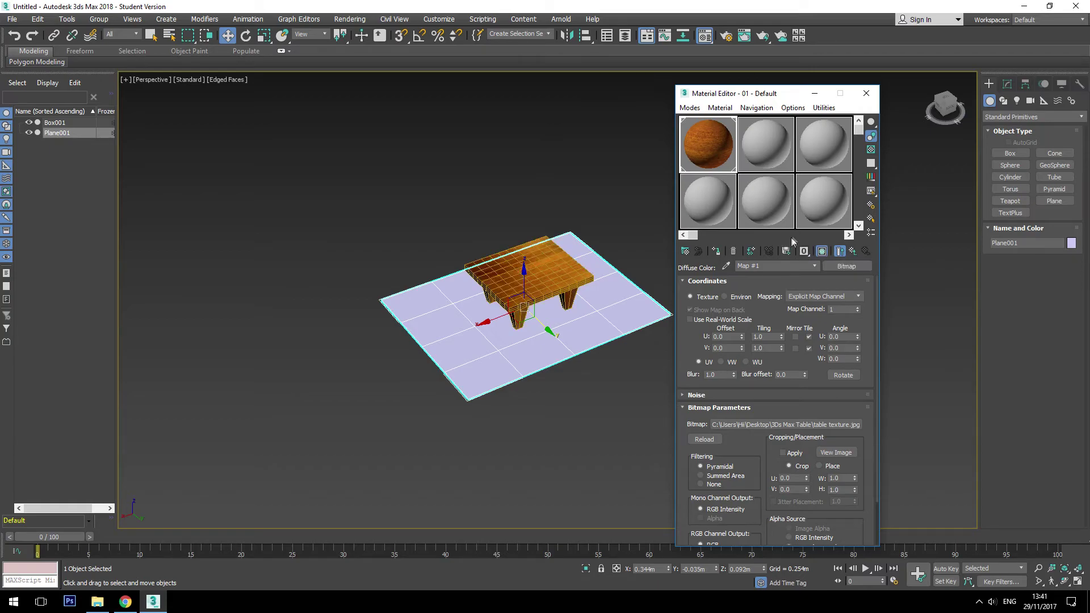
left_click(771, 154)
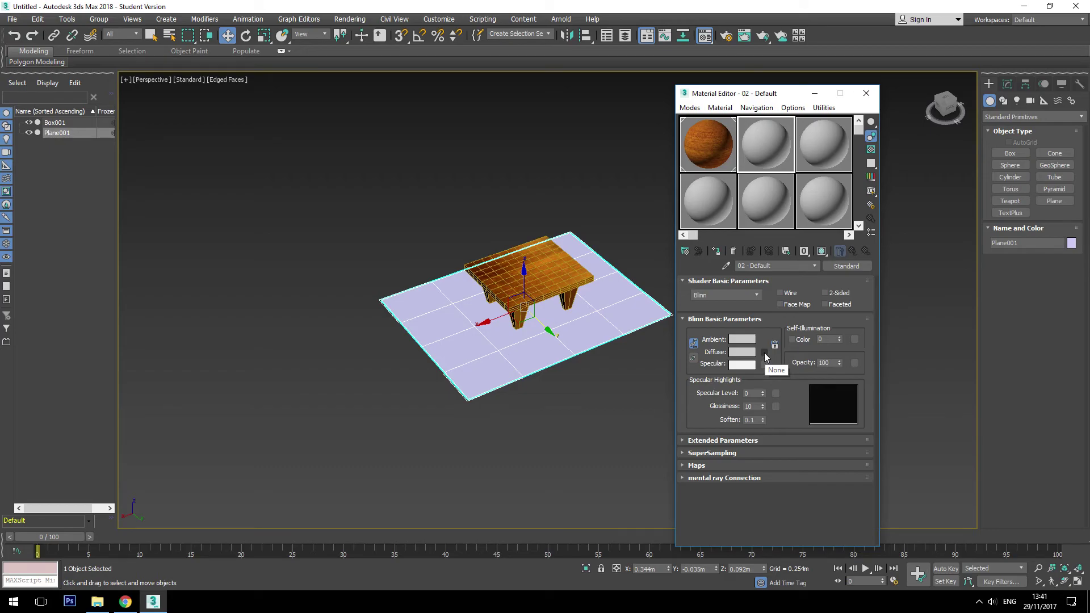
Load the 'floor texture' bitmap as the second material's diffuse map
left_click(764, 353)
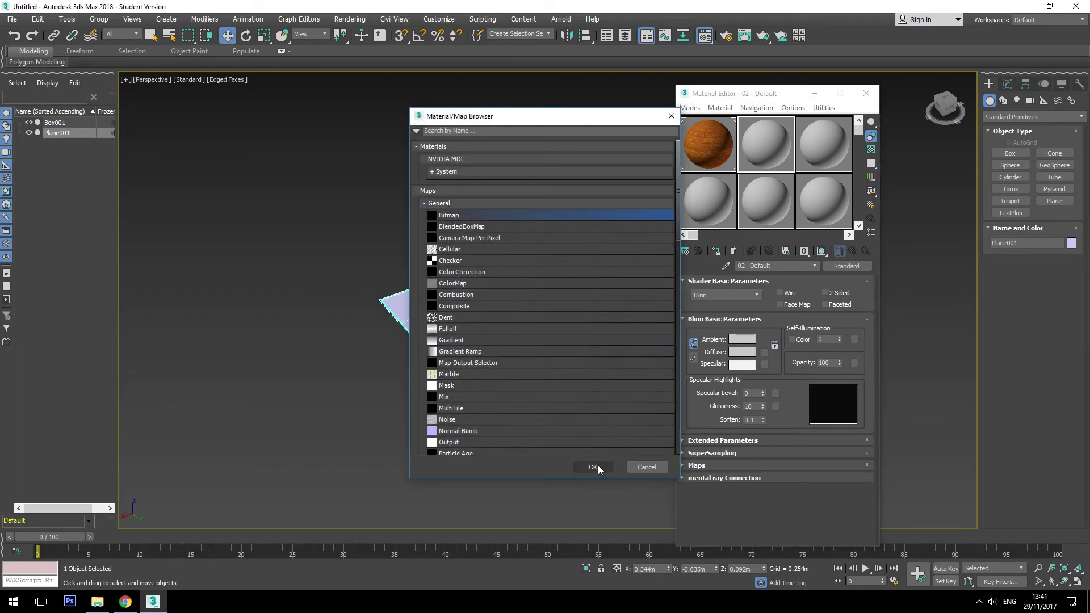
left_click(595, 467)
left_click(234, 175)
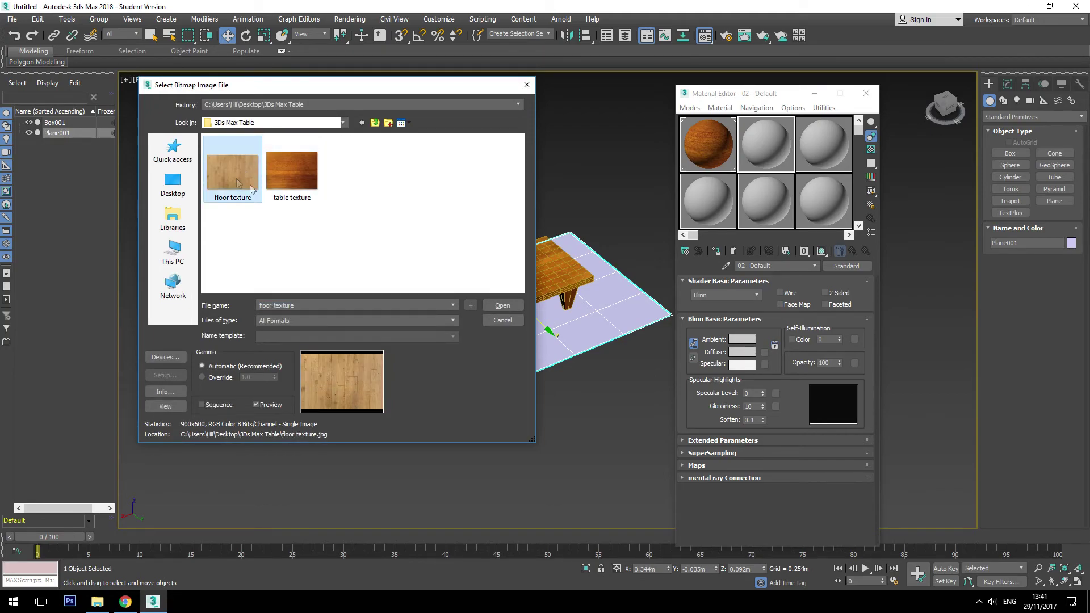
left_click(504, 305)
Apply the floor material to the plane and show its texture in the viewport
left_click_drag(777, 147, 485, 339)
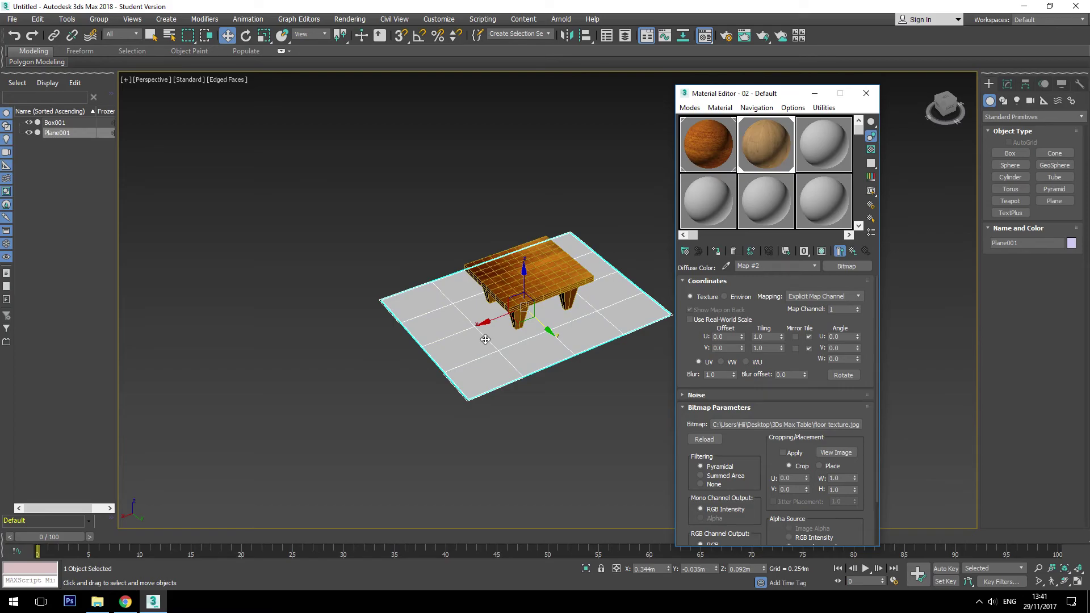
left_click(824, 253)
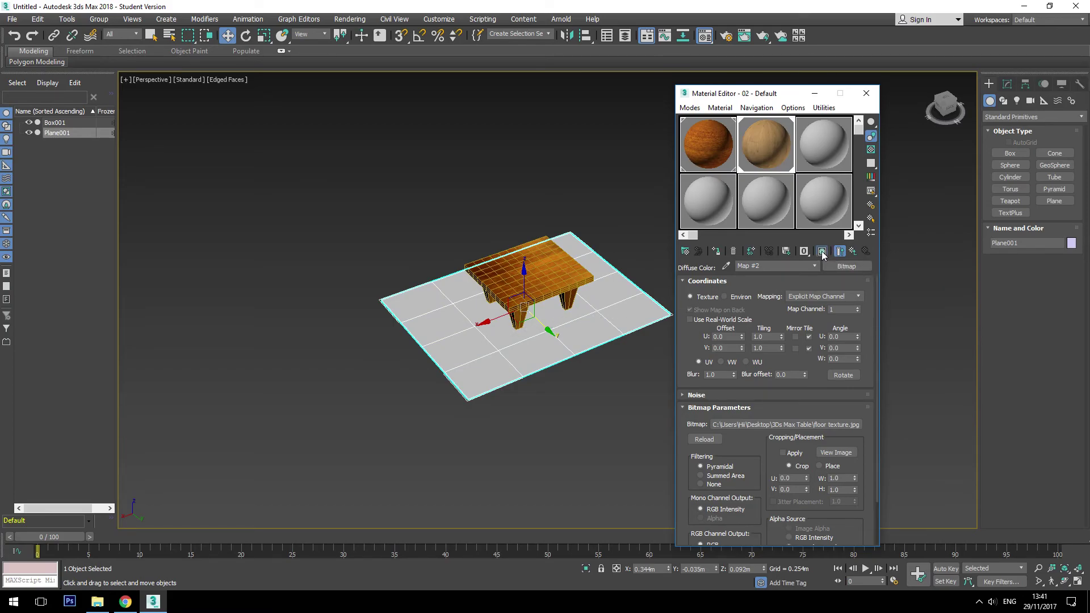
left_click(867, 92)
Deselect the plane and turn off Edged Faces in the viewport shading
middle_click_drag(473, 204, 580, 173, "alt")
left_click(466, 156)
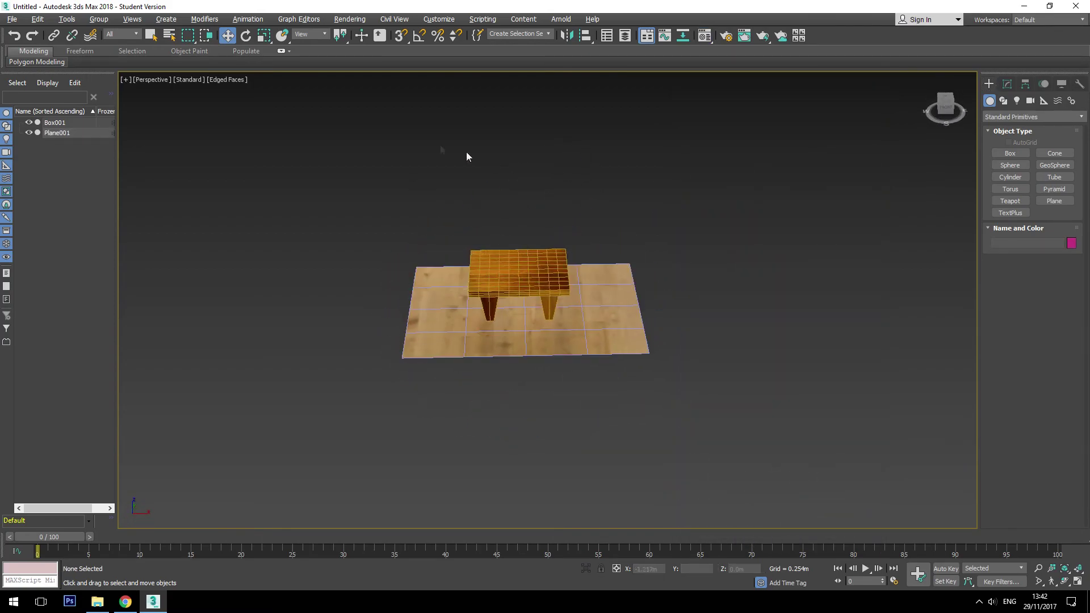
left_click(213, 81)
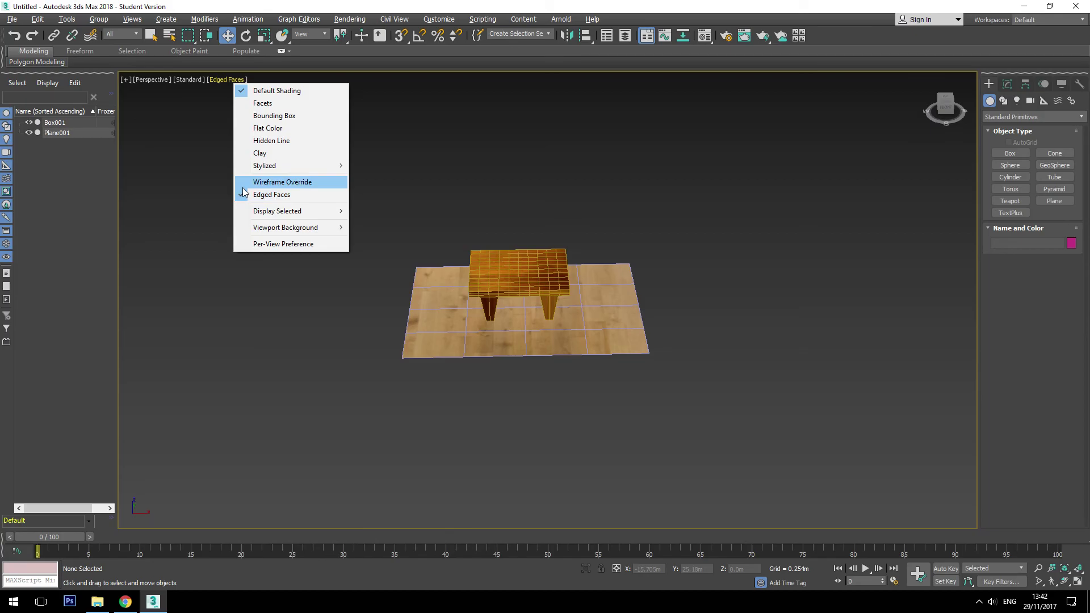
left_click(260, 195)
Render the table and floor view with Shift+Q, then close the render window
mouse_move(301, 165)
middle_mouse_down("alt")
mouse_move(303, 213)
mouse_move(299, 162)
middle_mouse_up("alt")
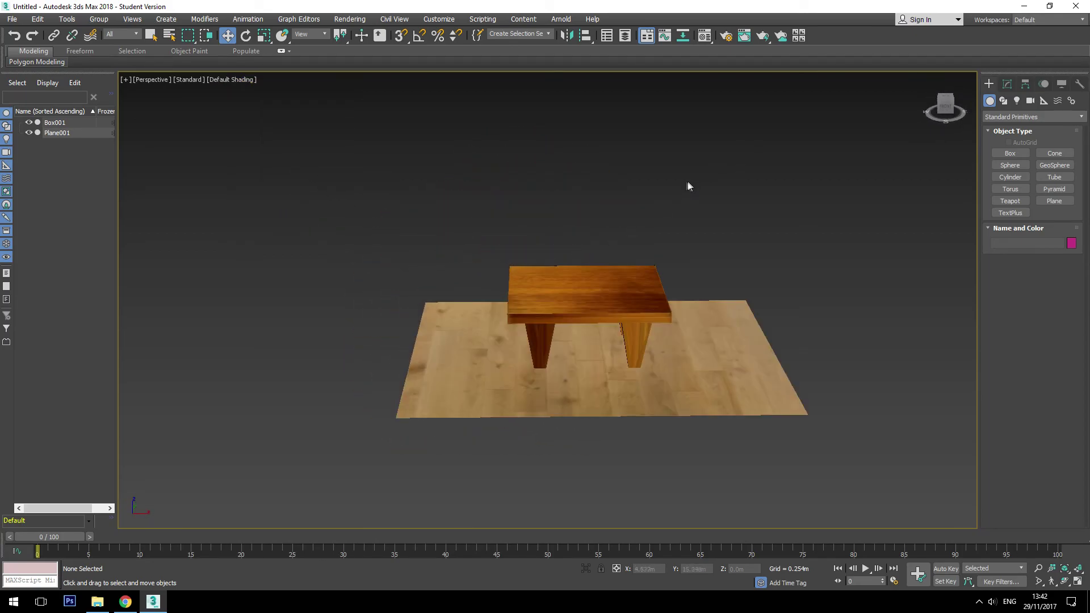
key("shift+q")
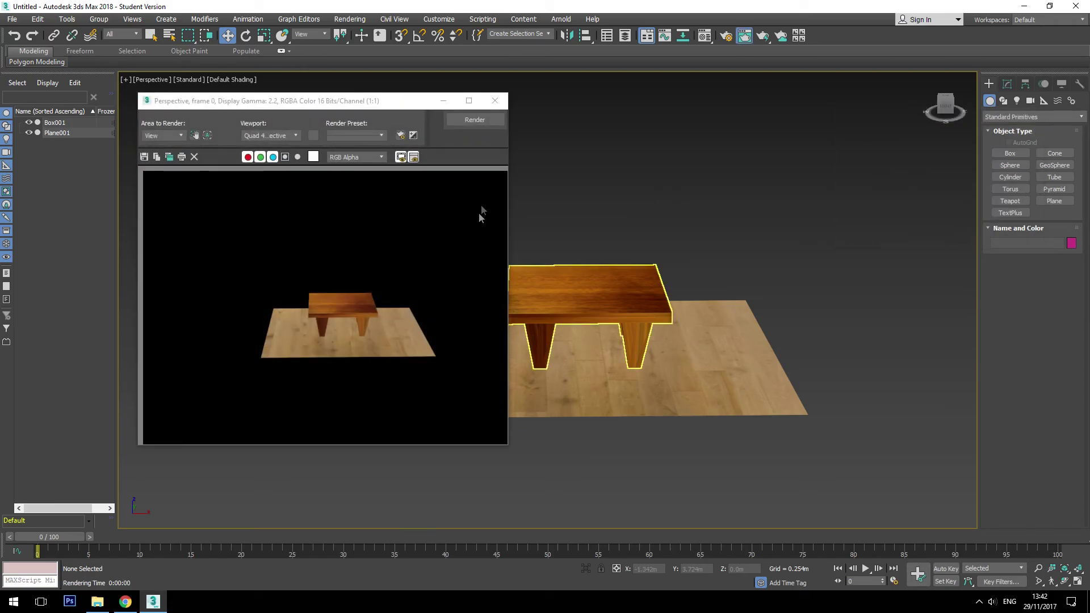
left_click(494, 101)
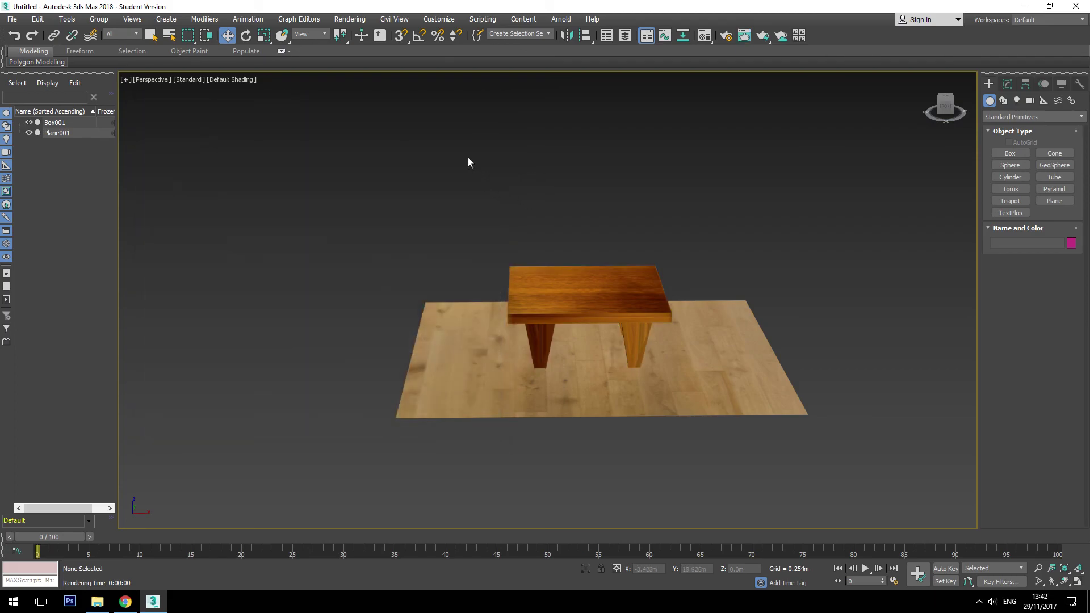